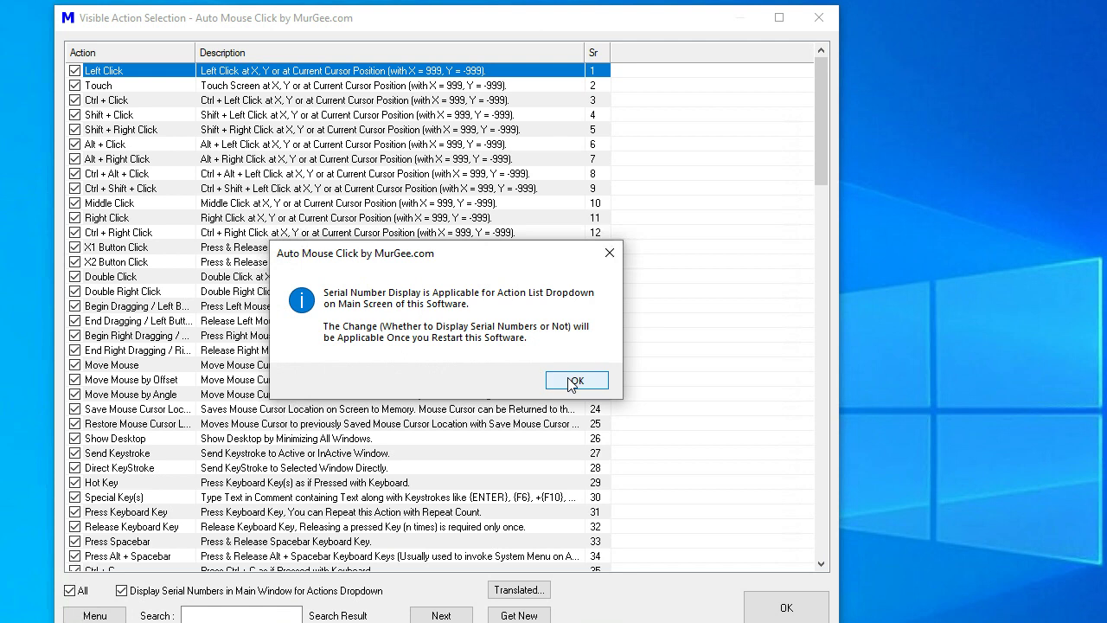
- Close the action selection screen, restart Auto Mouse Click to apply the serial number display, and view the numbered action types
left_click(777, 609)
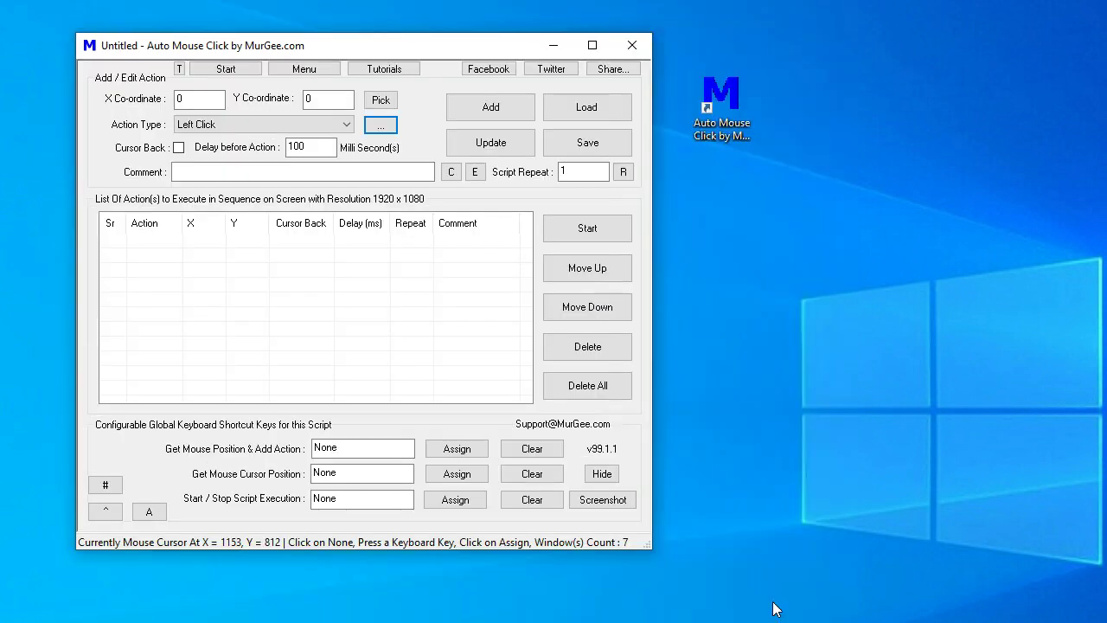
left_click(632, 47)
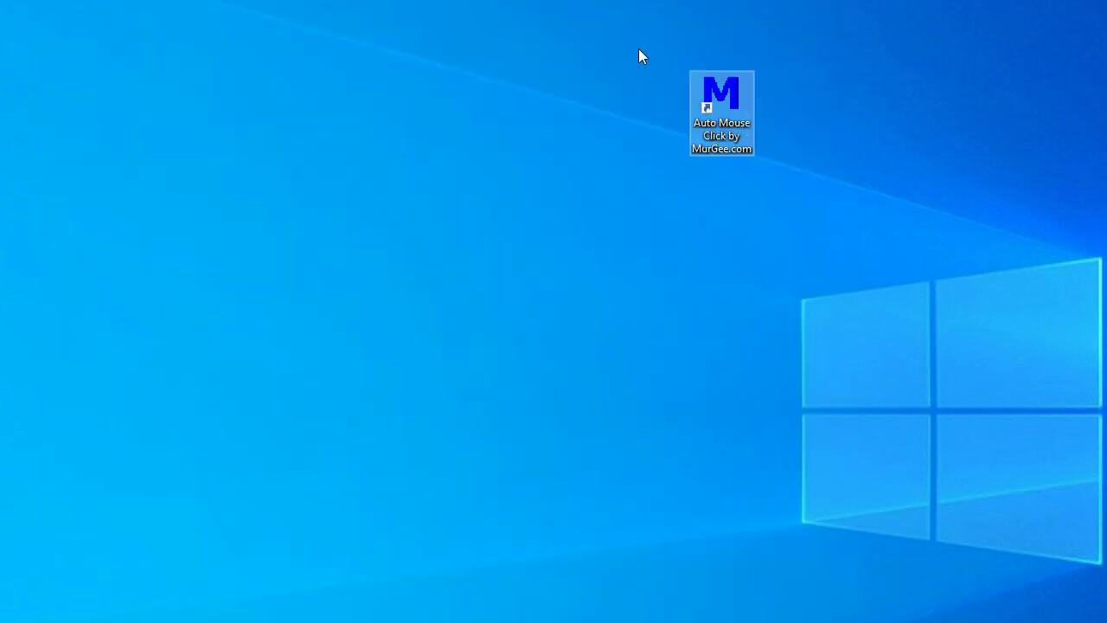
double_click(723, 99)
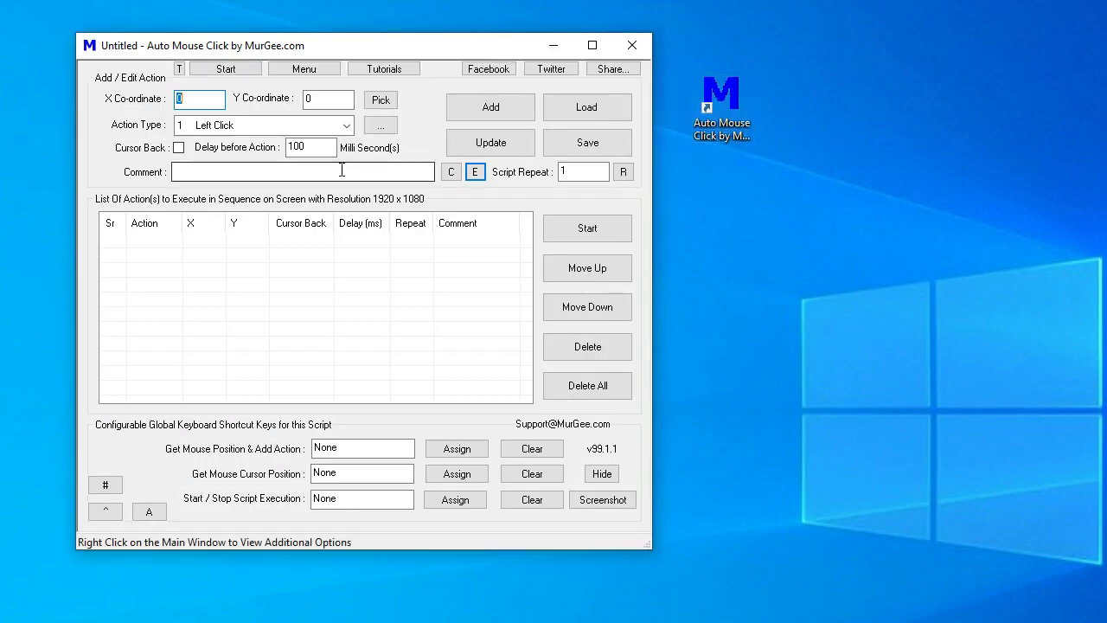
left_click(343, 126)
mouse_move(348, 197)
left_mouse_down()
mouse_move(337, 513)
mouse_move(341, 191)
left_mouse_up()
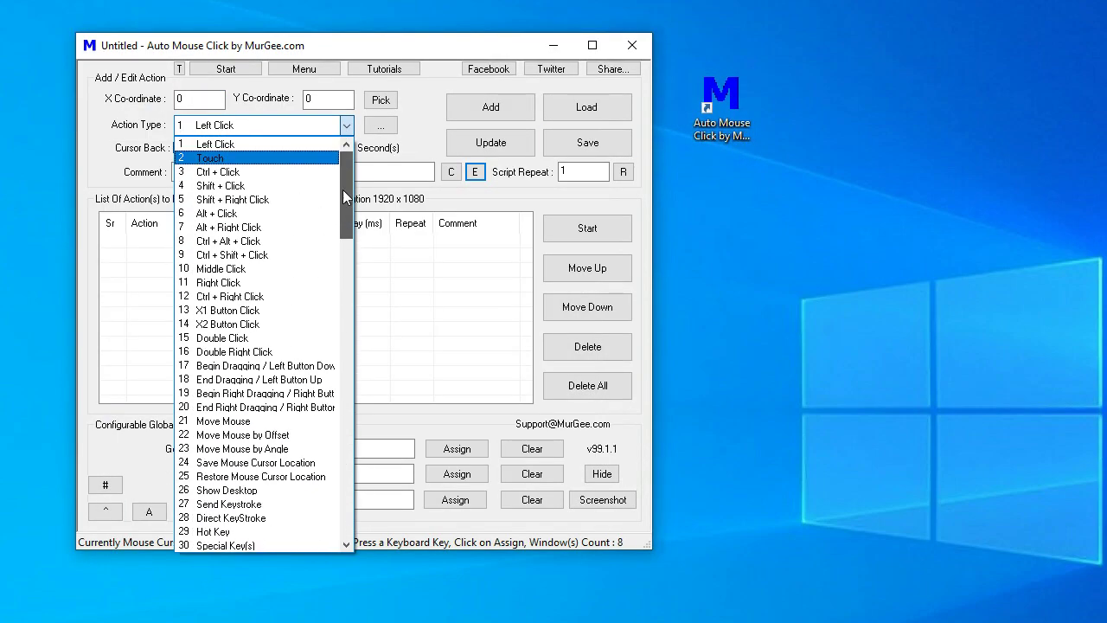
left_click(414, 141)
- Clear all visible actions, enable only Left Click, Touch, Ctrl + Click and Shift + Click, and check the available action types
left_click(381, 127)
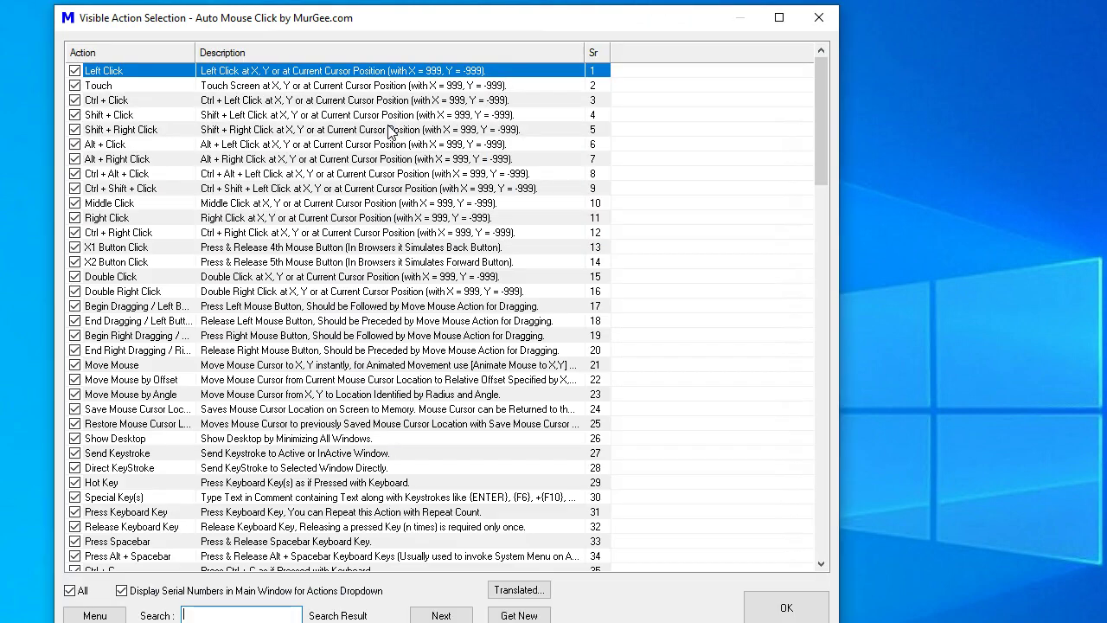
left_click(70, 590)
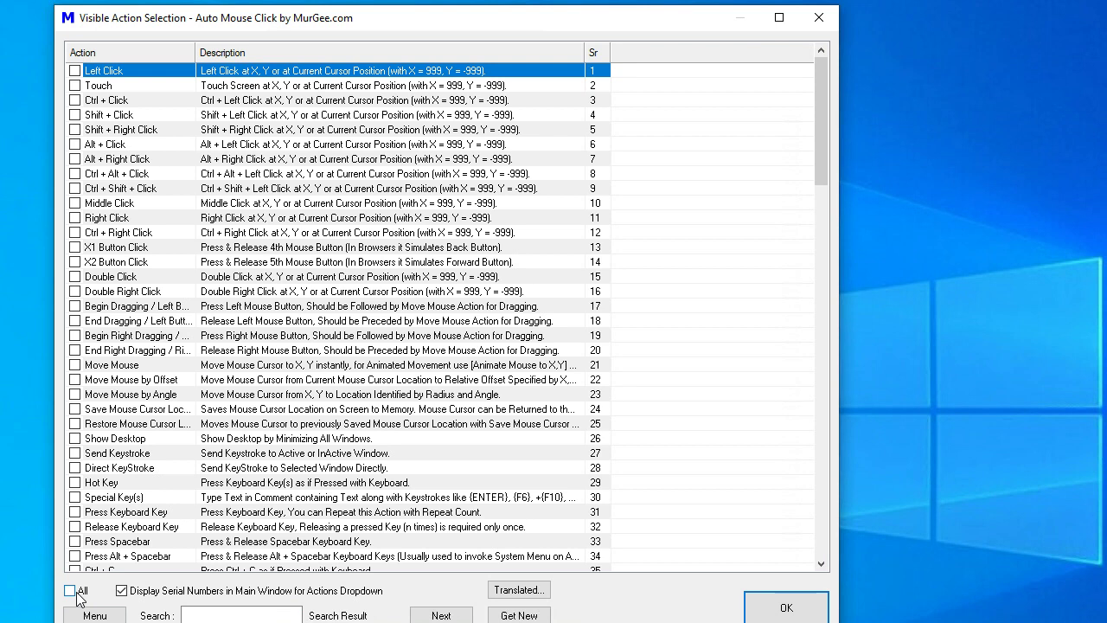
left_click(75, 86)
left_click(75, 85)
left_click(76, 85)
left_click(75, 101)
left_click(760, 608)
left_click(326, 126)
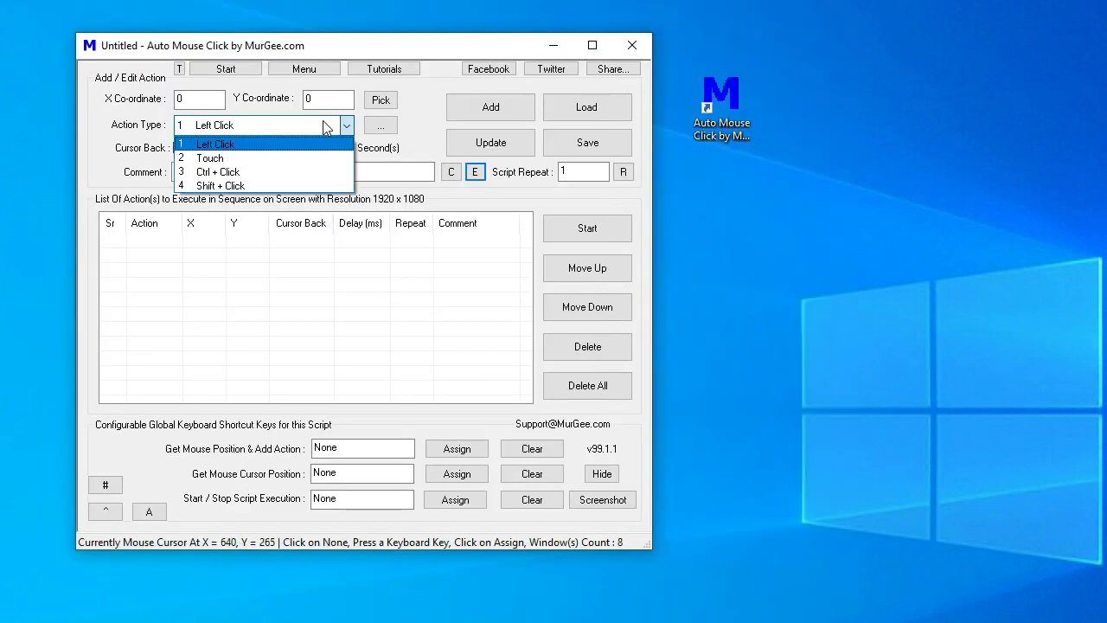
left_click(326, 126)
- Limit the visible actions to numbers 126, 127, 128, 130, 131 and 133, and check the available action types
left_click(381, 126)
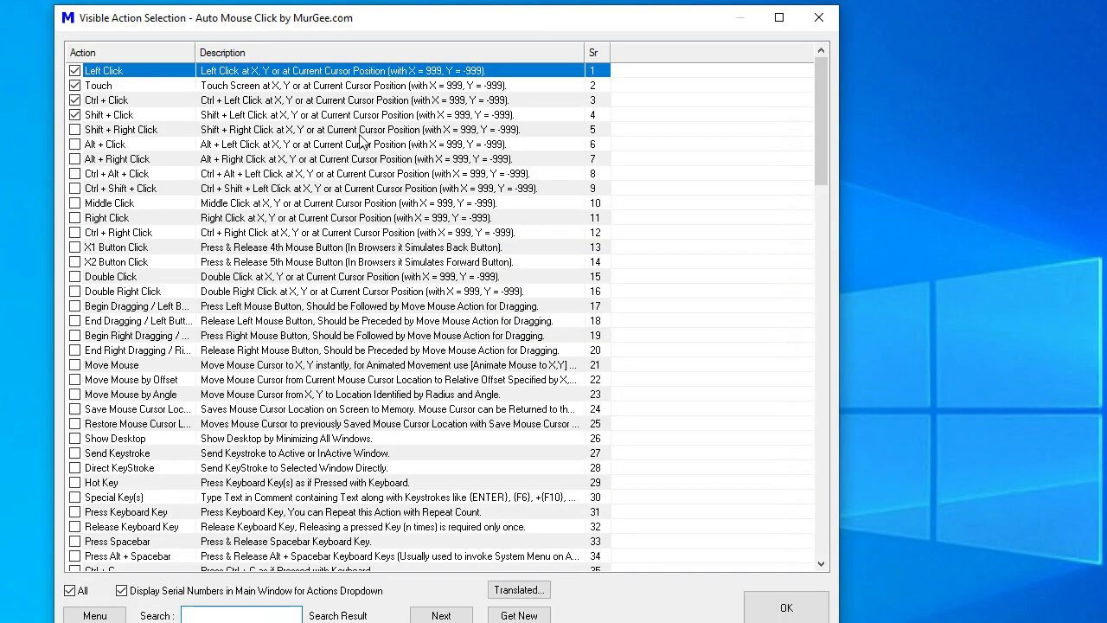
left_click(77, 591)
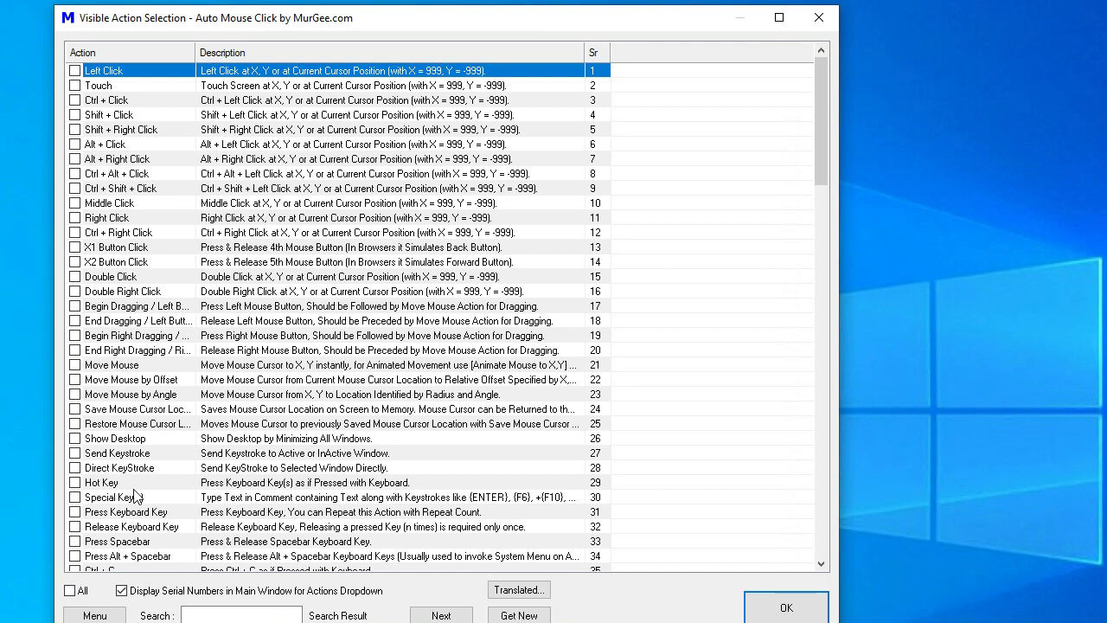
scroll(134, 490, "down", 11)
scroll(134, 489, "down", 7)
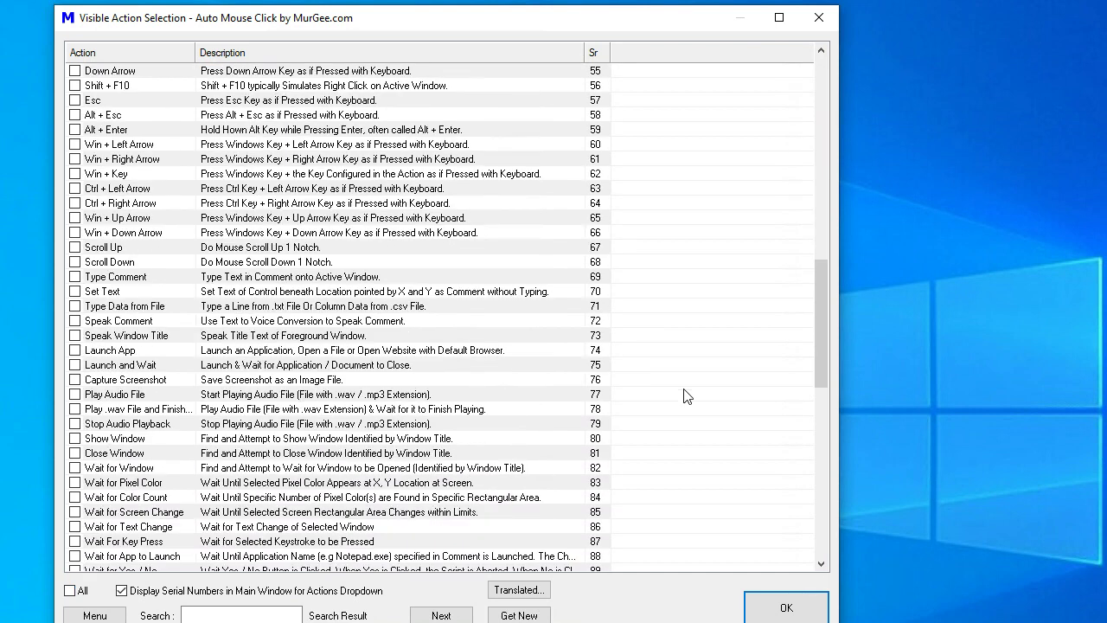
left_click(819, 422)
scroll(820, 475, "down", 2)
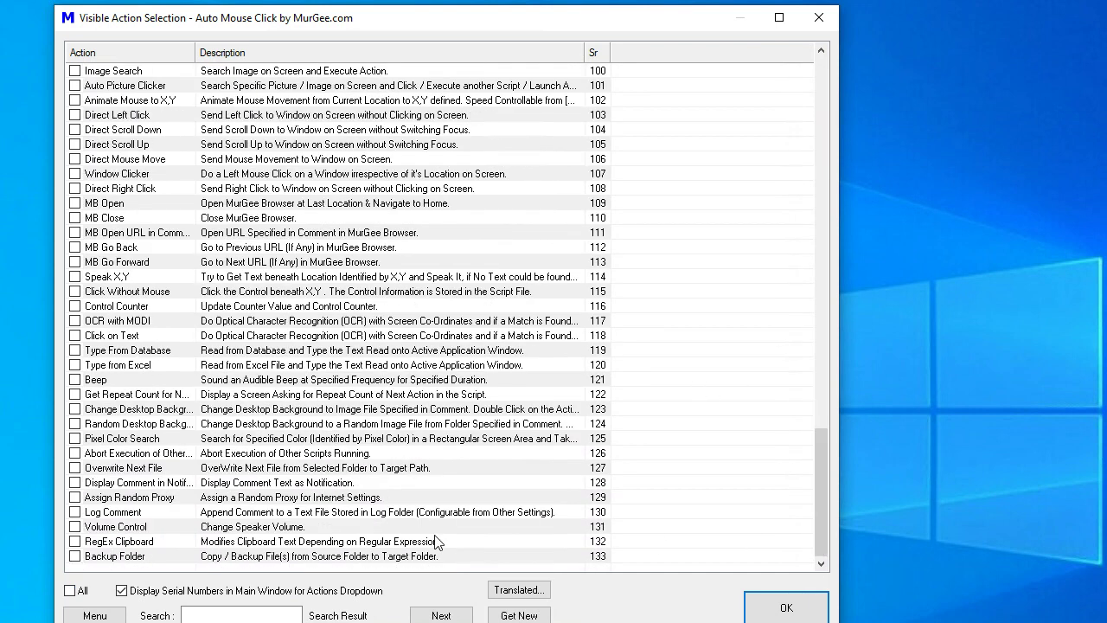
left_click(74, 556)
left_click(75, 527)
left_click(75, 468)
left_click(782, 608)
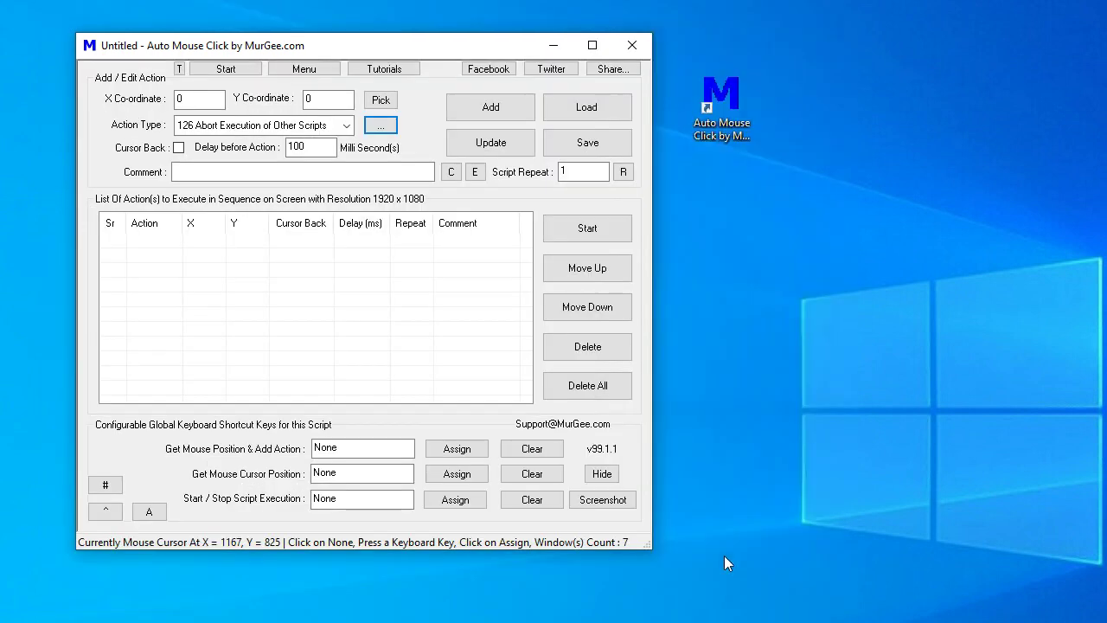
left_click(345, 125)
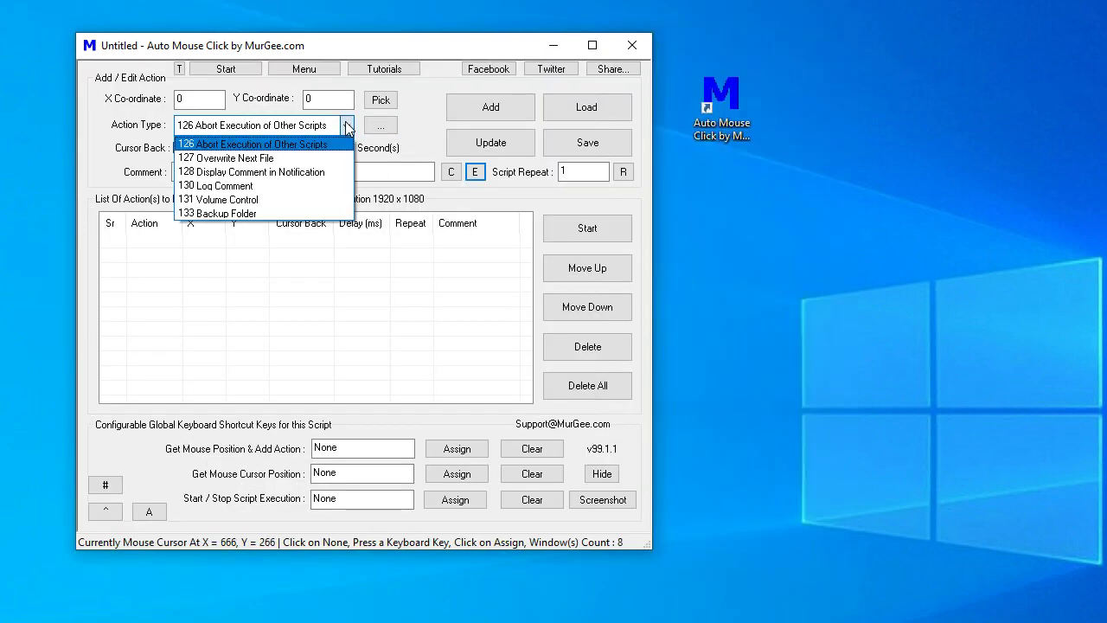
left_click(346, 125)
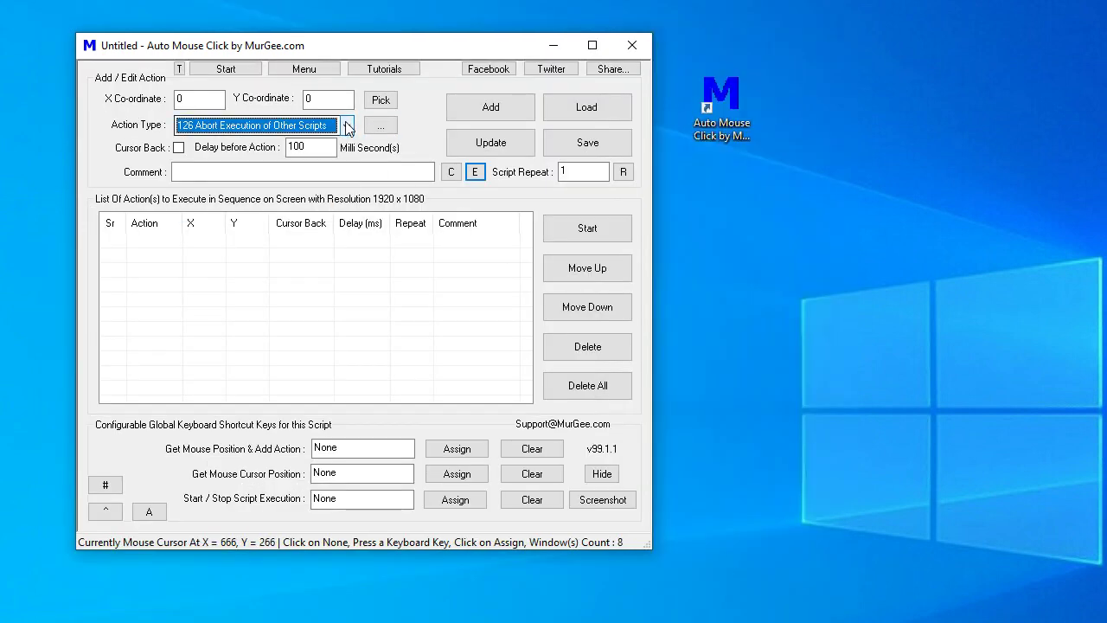
- Restart Auto Mouse Click and review which action types it offers
left_click(629, 45)
double_click(706, 92)
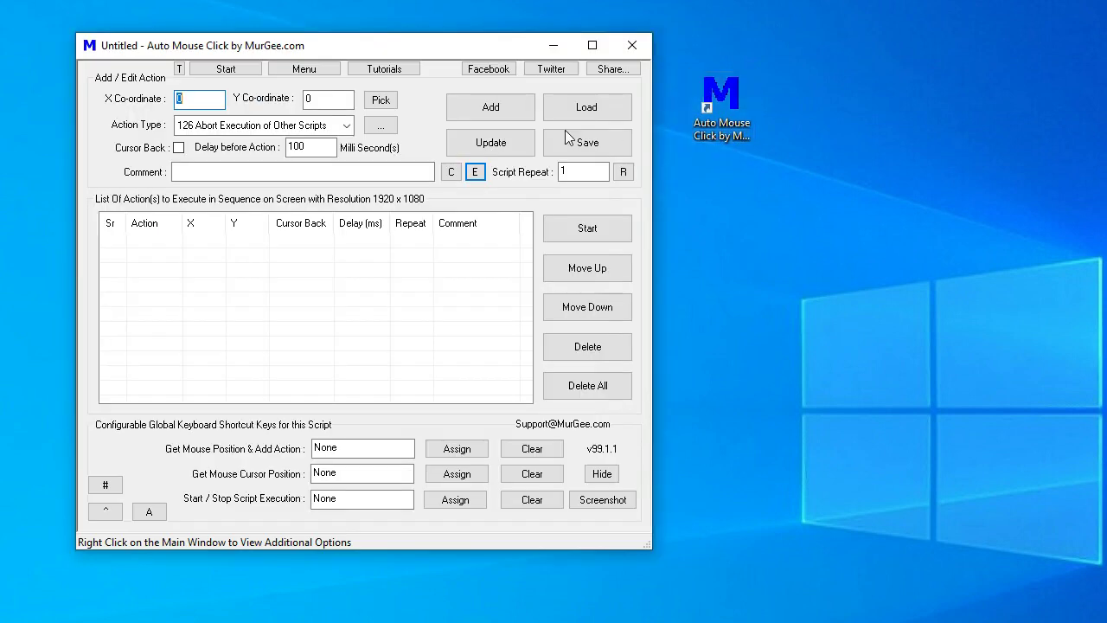
left_click(337, 134)
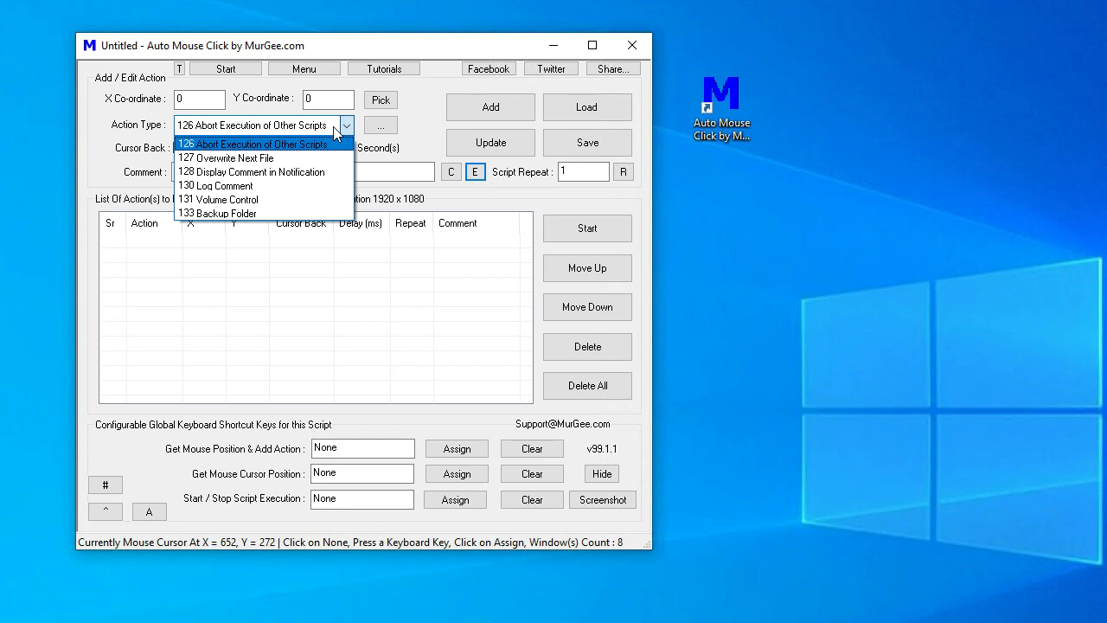
left_click(337, 132)
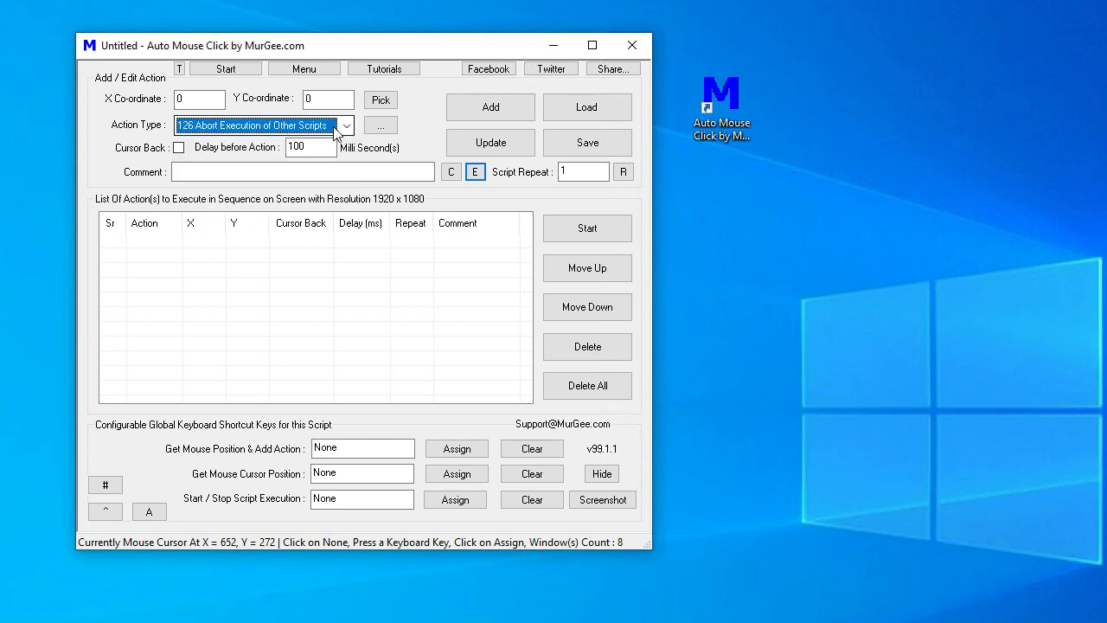
- Open the New Text Document file from the desktop in Notepad and apply the Consolas Regular font
double_click(986, 138)
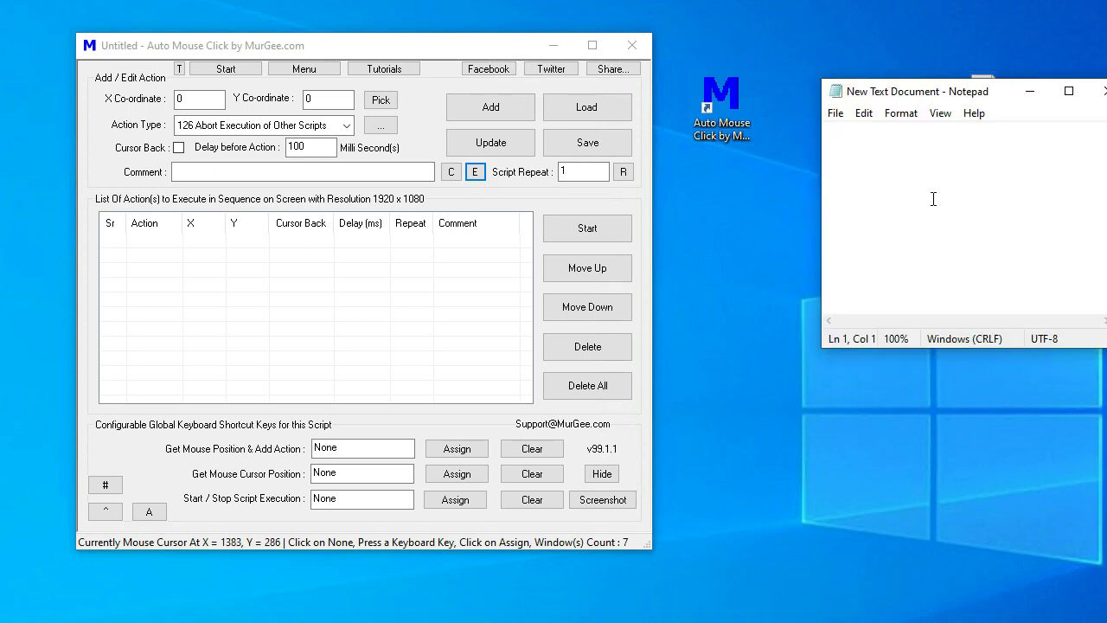
left_click(900, 114)
left_click(918, 134)
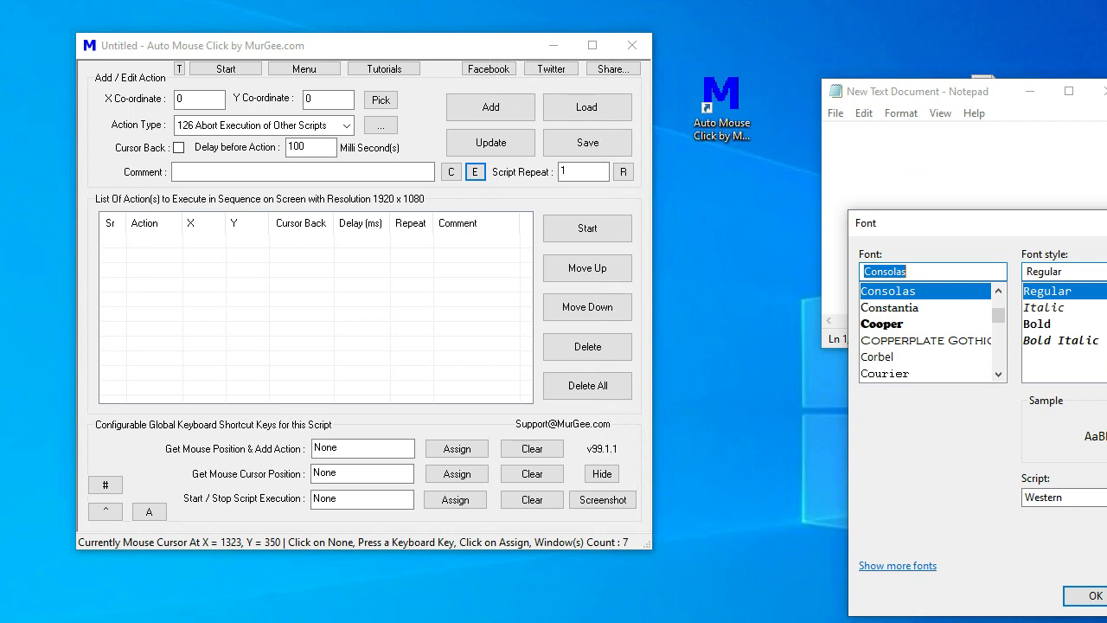
left_click(1096, 595)
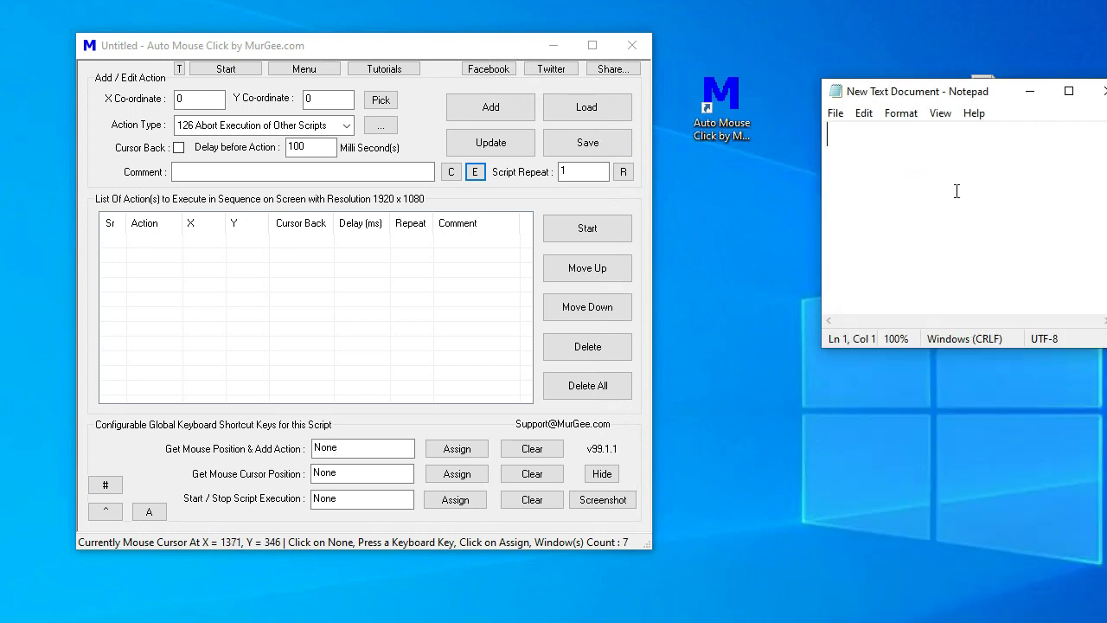
- Write "You can Modify Visible Actions List using the Visible Action Selection Screen" in the note and widen the Notepad window
type("You can Modify")
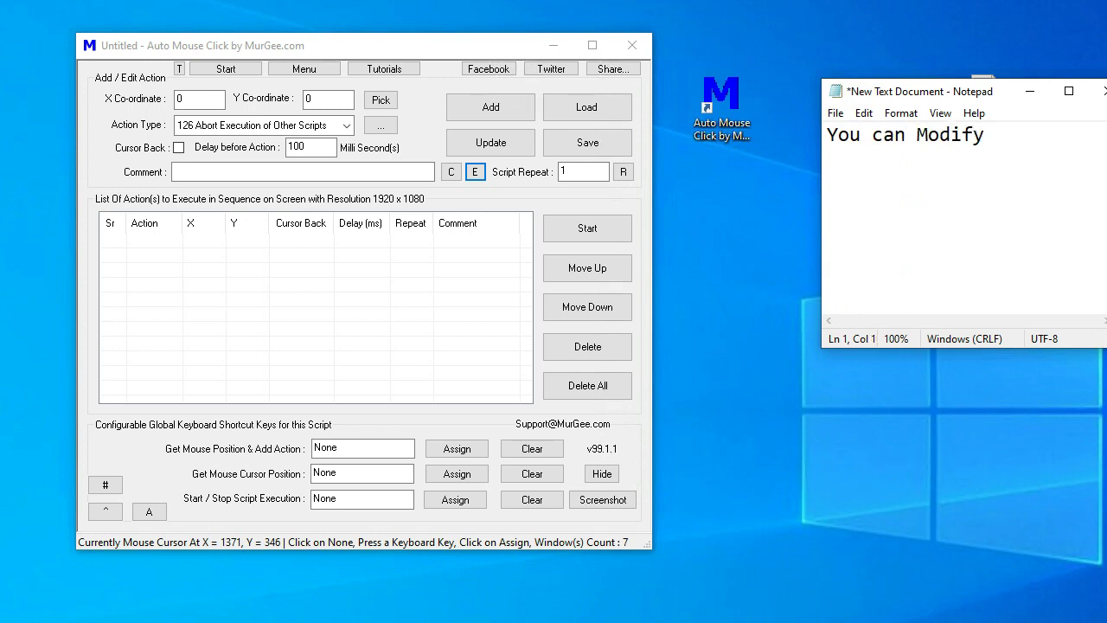
type(" Visible ")
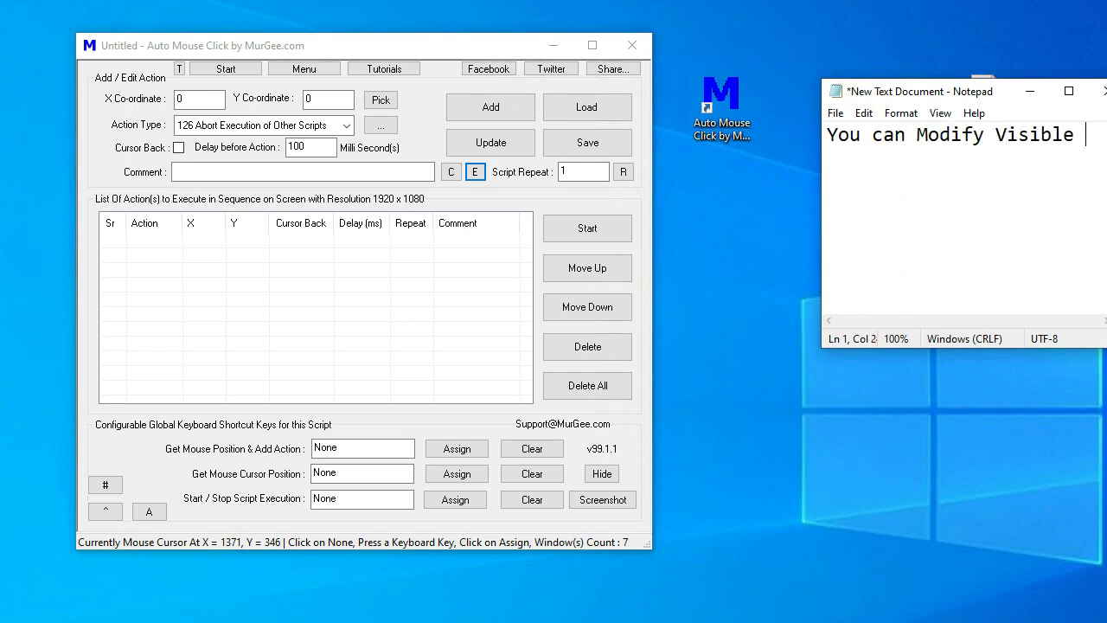
type("Actions")
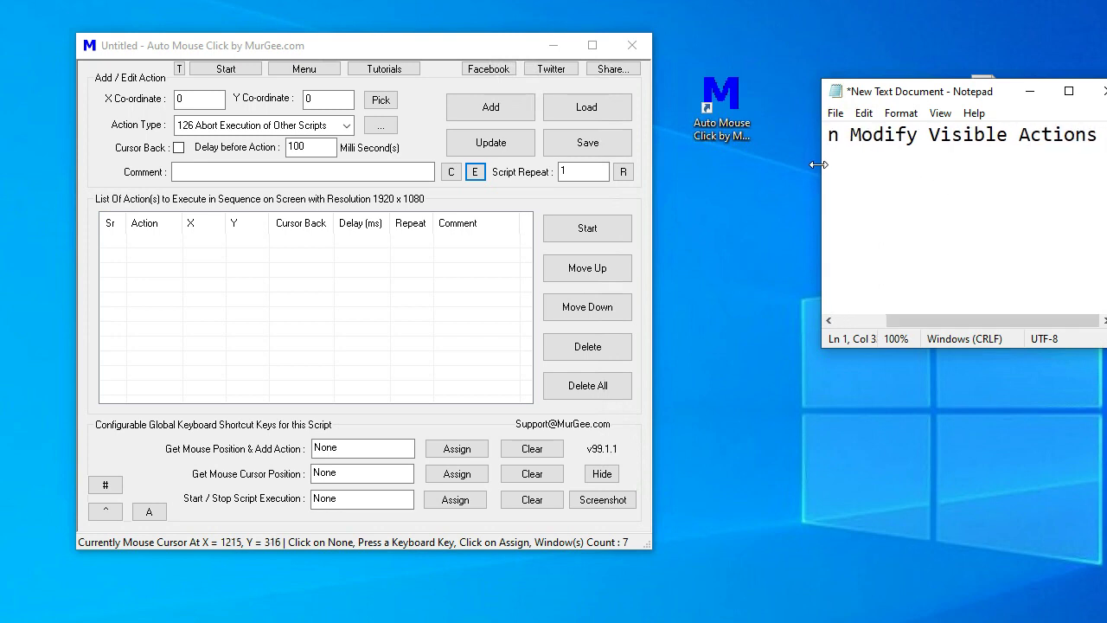
left_click_drag(819, 164, 374, 165)
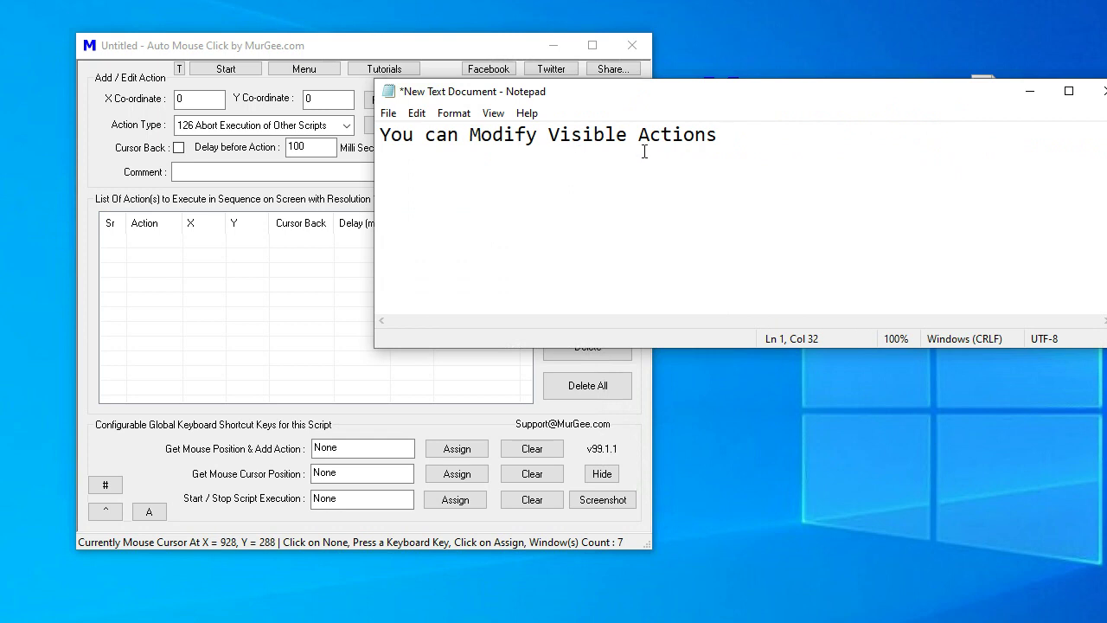
type("L")
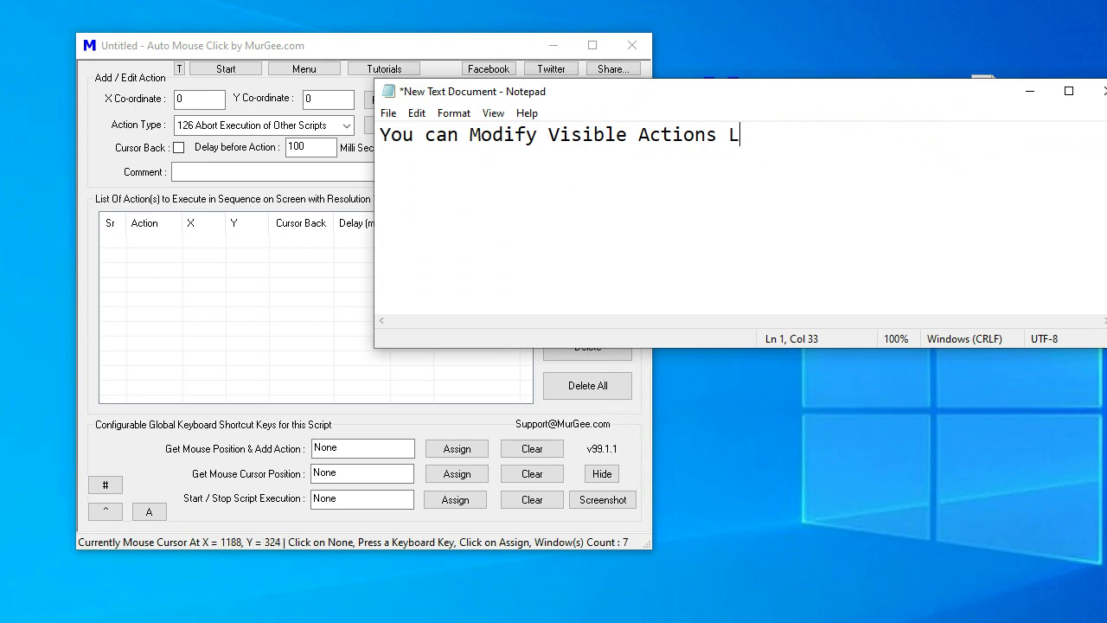
type("ist using the")
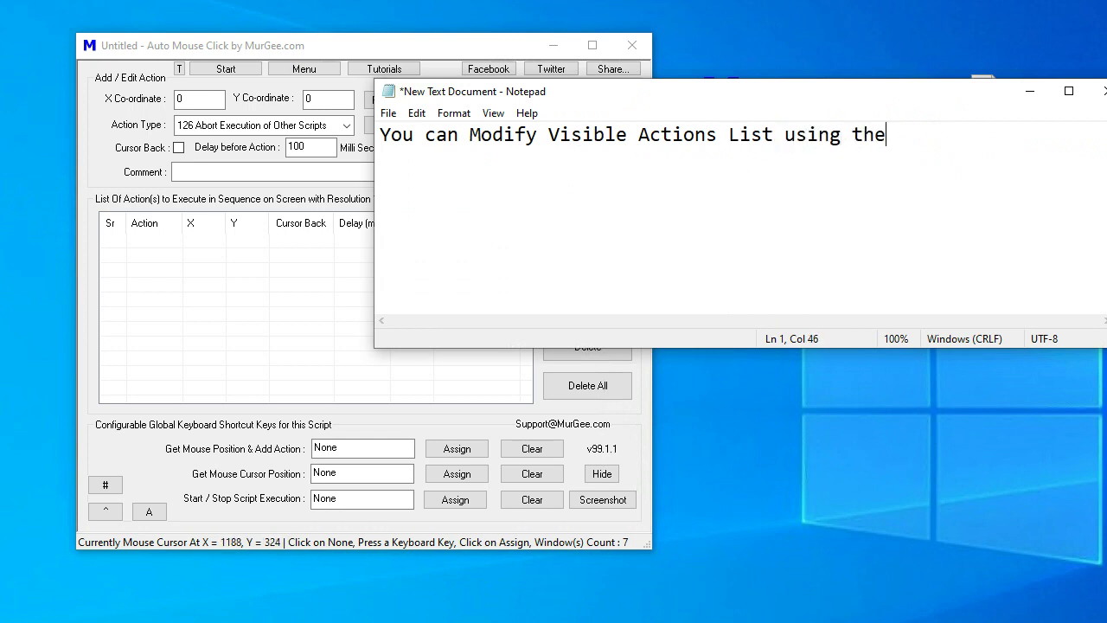
type(" Visible Action")
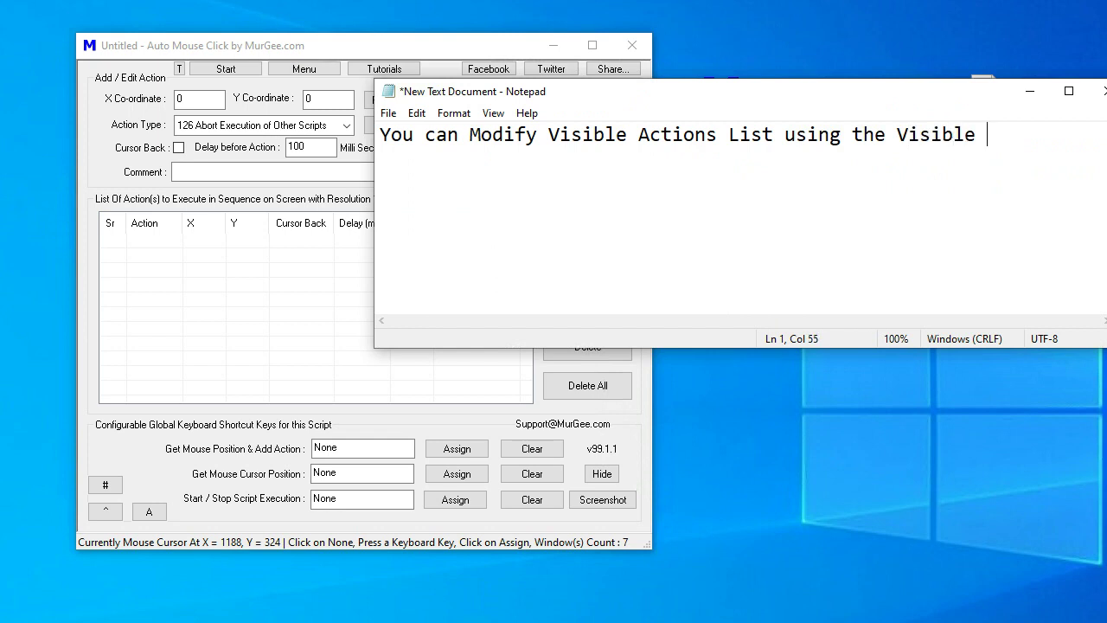
type(" Selection Screen")
key("Return")
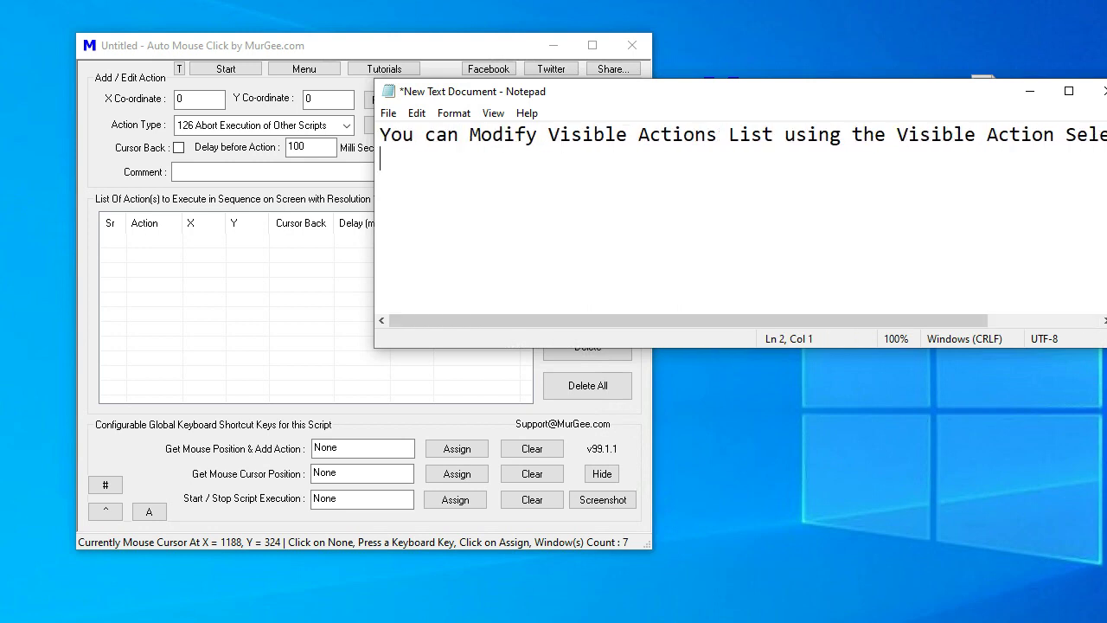
- Turn on word wrap and add the paragraph "This allows you to view only the Actions that you wish to add to new scripts."
left_click(460, 117)
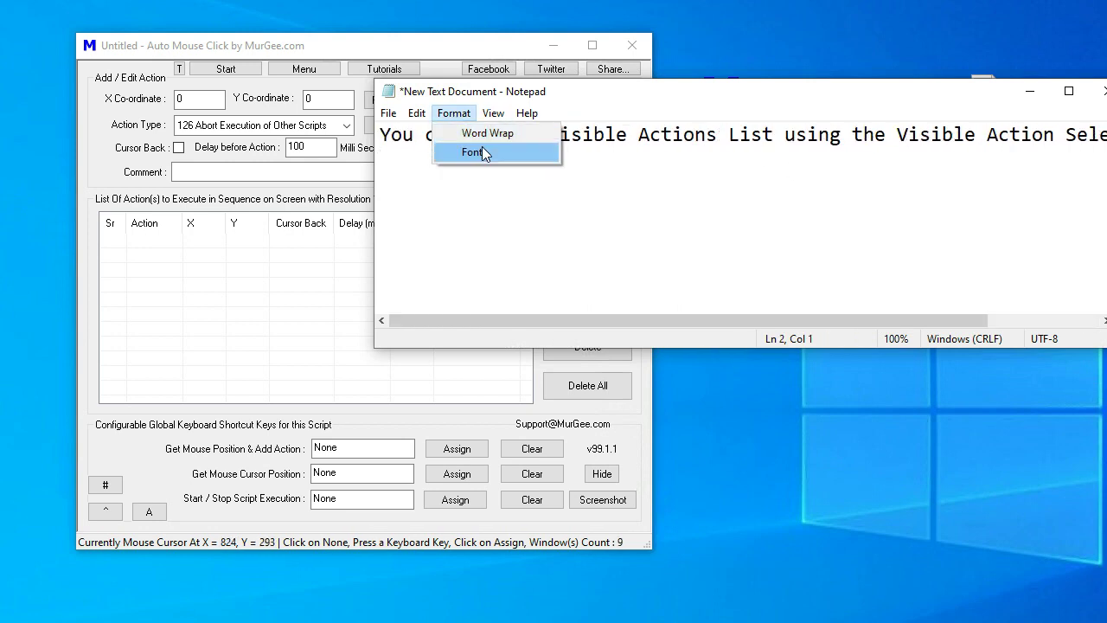
left_click(481, 152)
key("Escape")
left_click(455, 113)
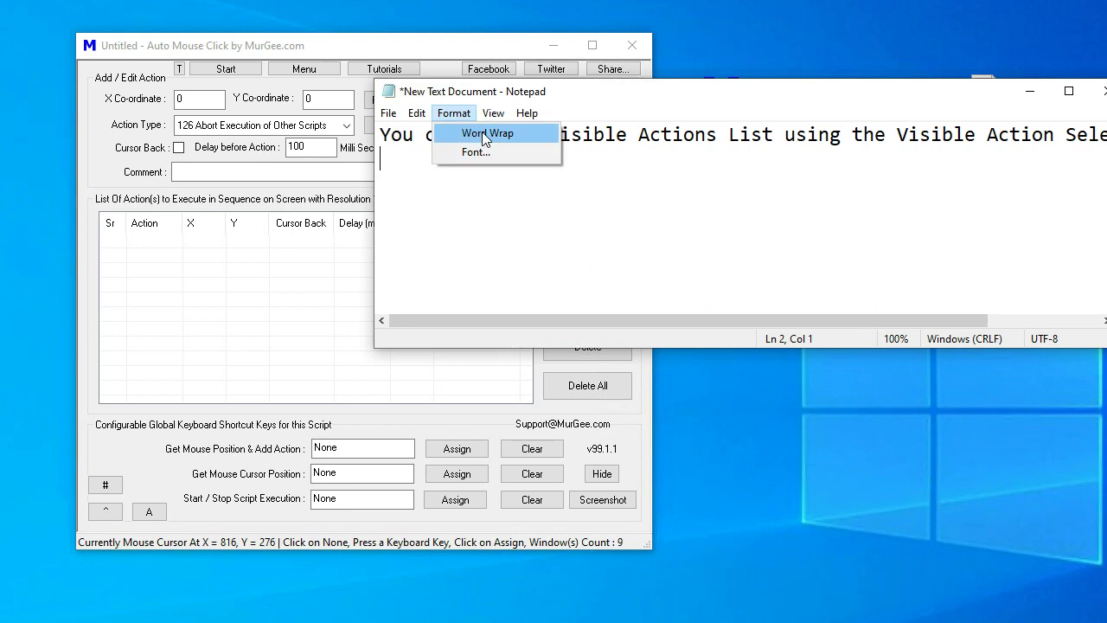
left_click(476, 133)
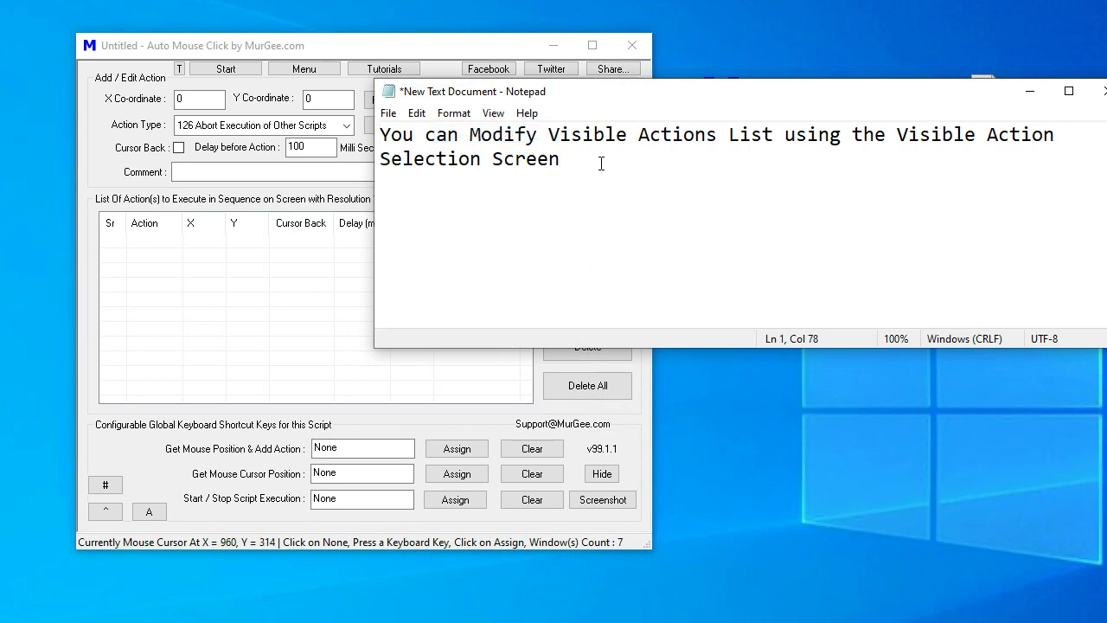
type("This allows you to view only the Action")
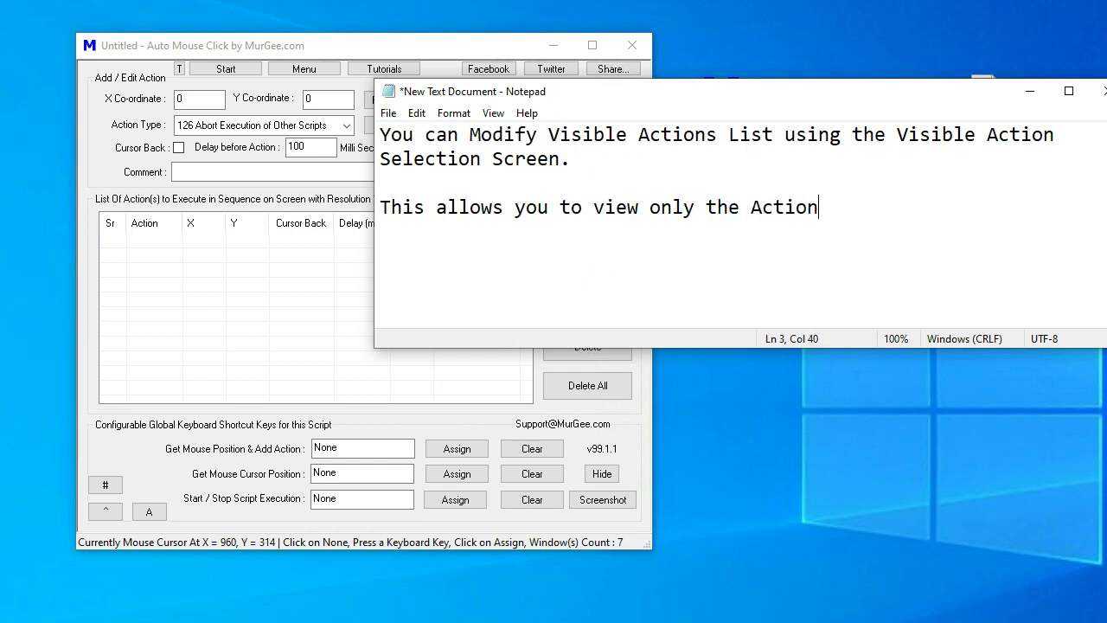
type("s that you wish to add to new scripts.")
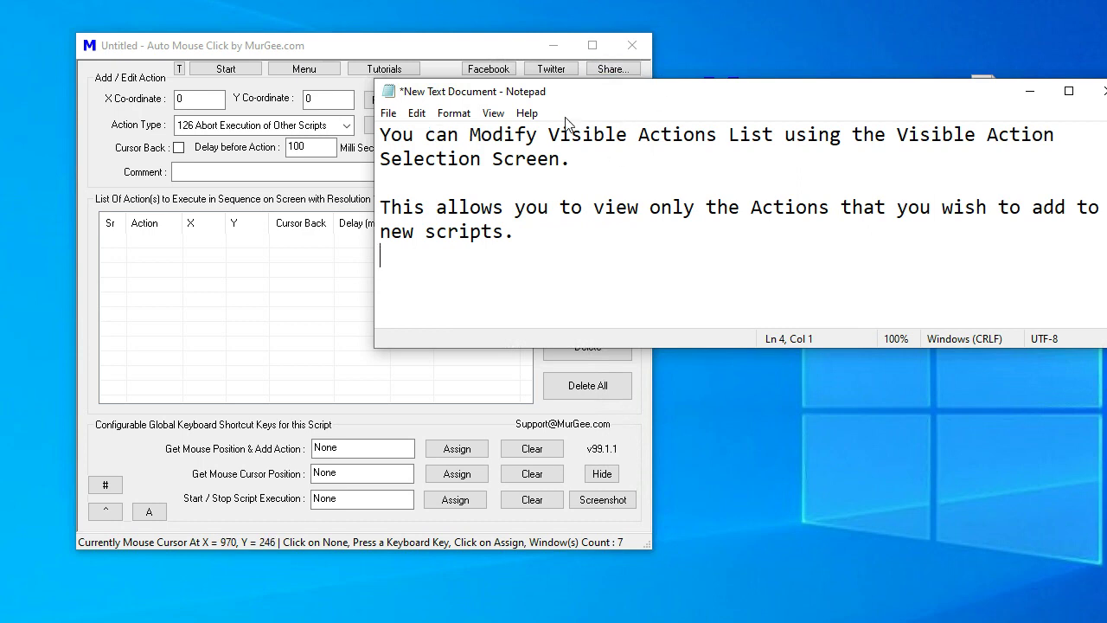
- Open the Visible Action Selection screen in Auto Mouse Click and switch back to the Notepad note
left_click(362, 193)
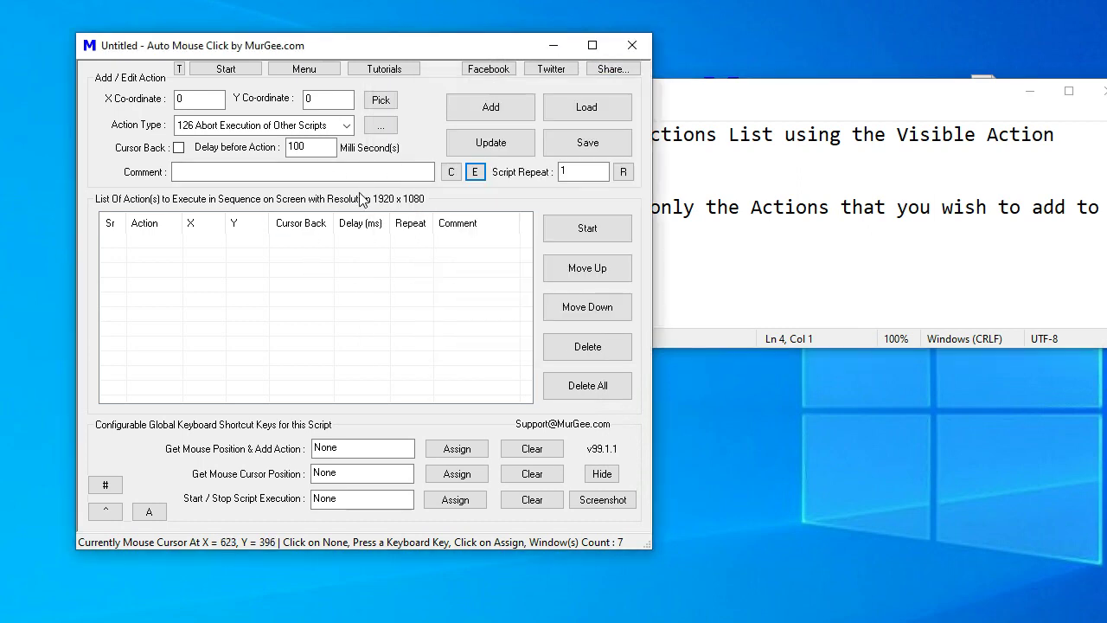
left_click(383, 129)
left_click(902, 250)
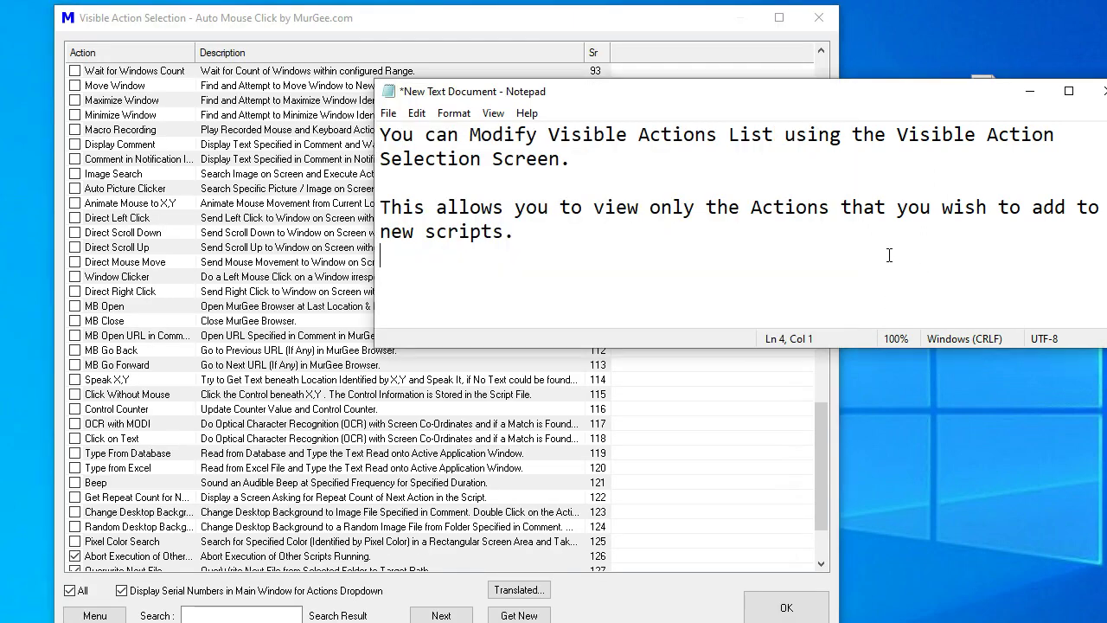
- Add the paragraph "Displaying Serial Number can also be handy" to the note
type("Displaying Sree")
key("ctrl+shift+Left")
type("S")
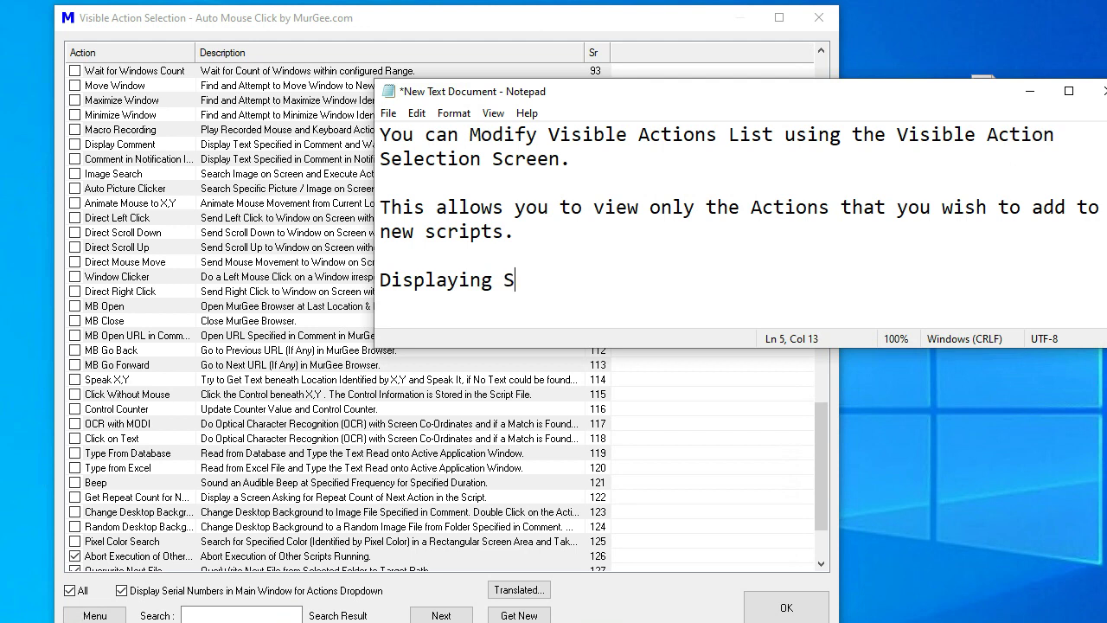
type("erial Numb")
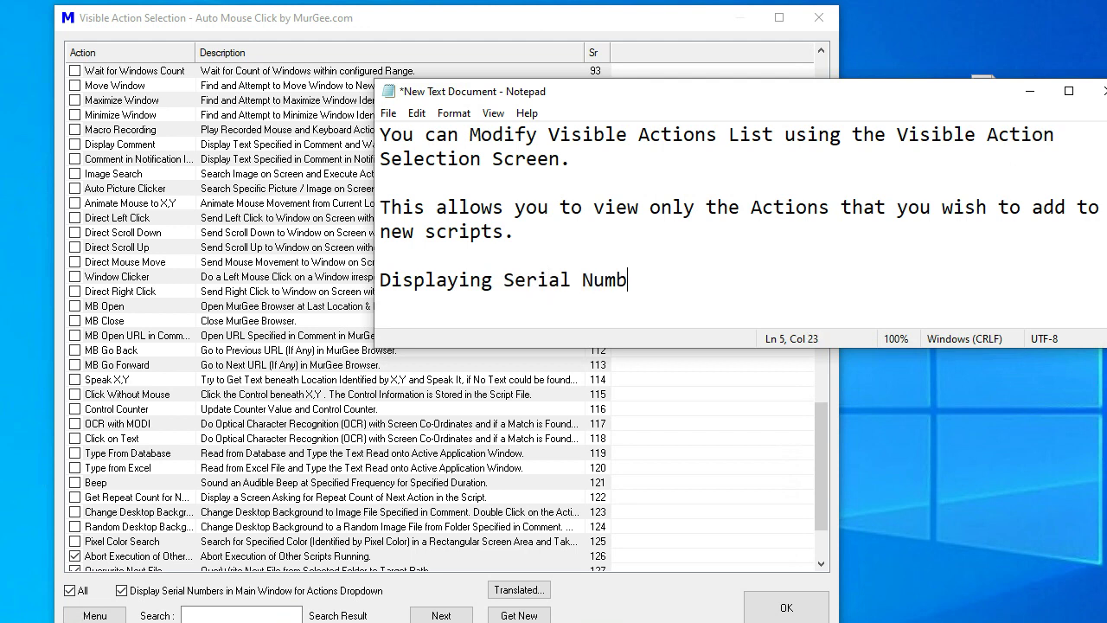
type("er can al")
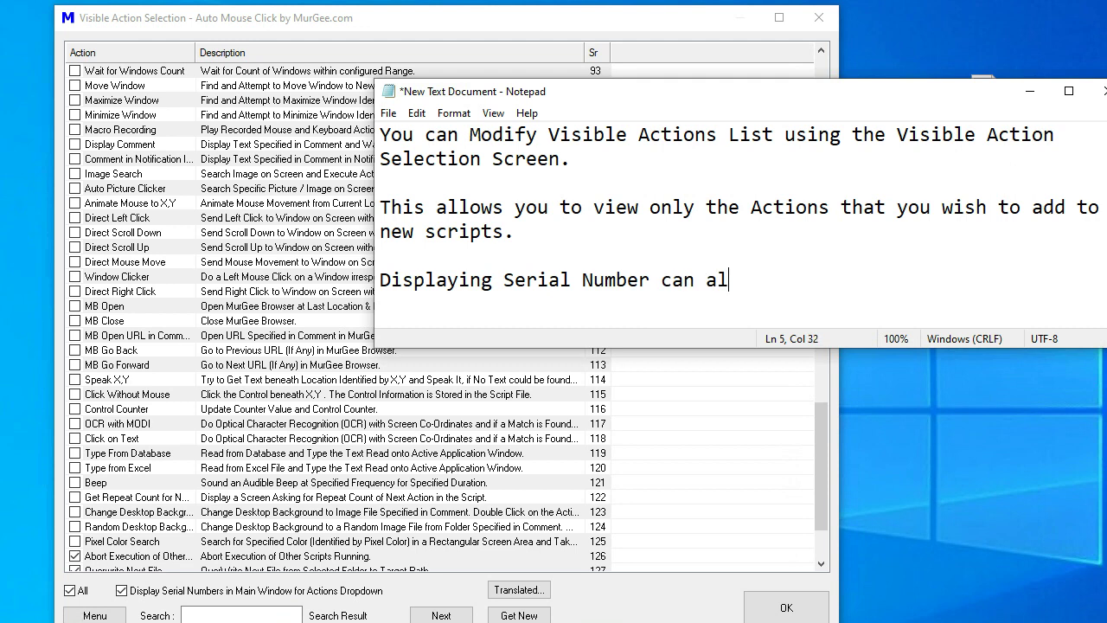
type("so be handy")
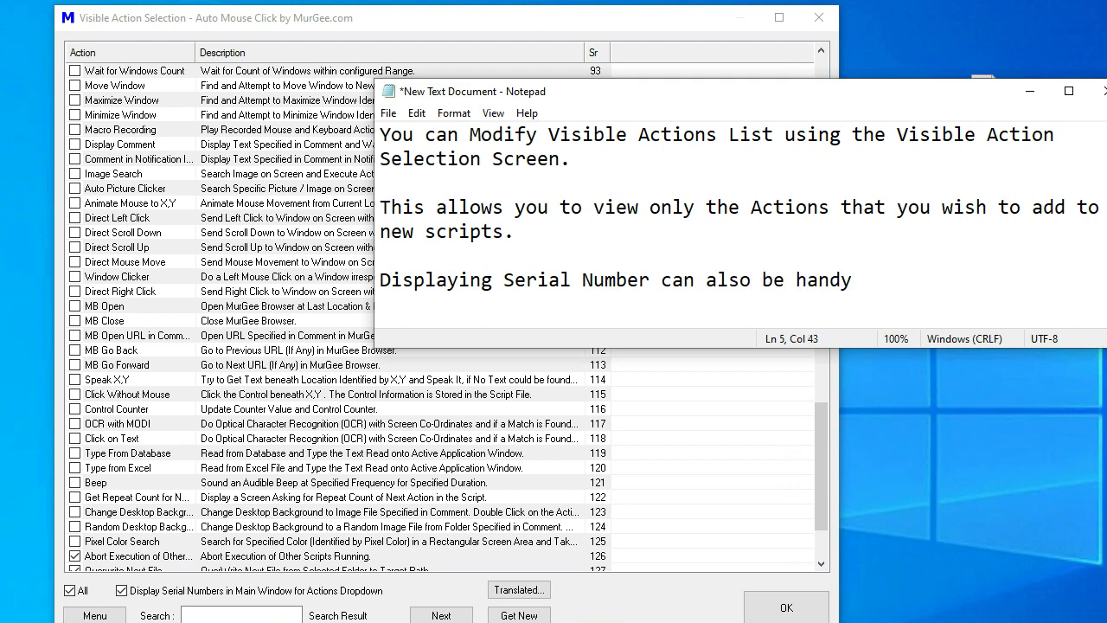
- Switch to the Visible Action Selection screen and set the even row color of the action list to red
left_click(558, 426)
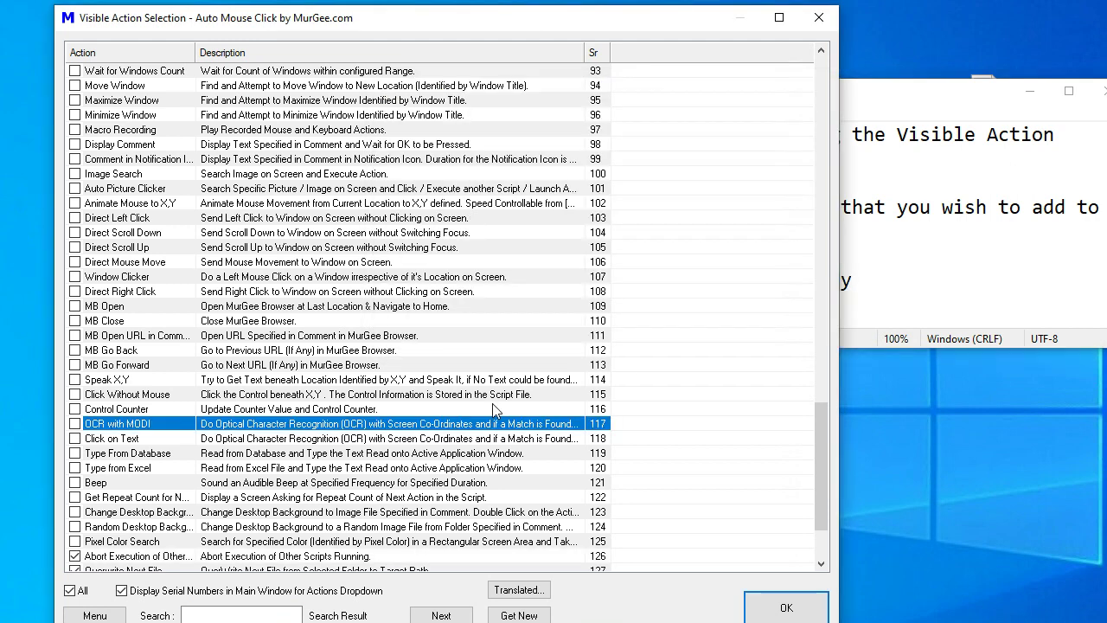
left_click(391, 176)
right_click(390, 182)
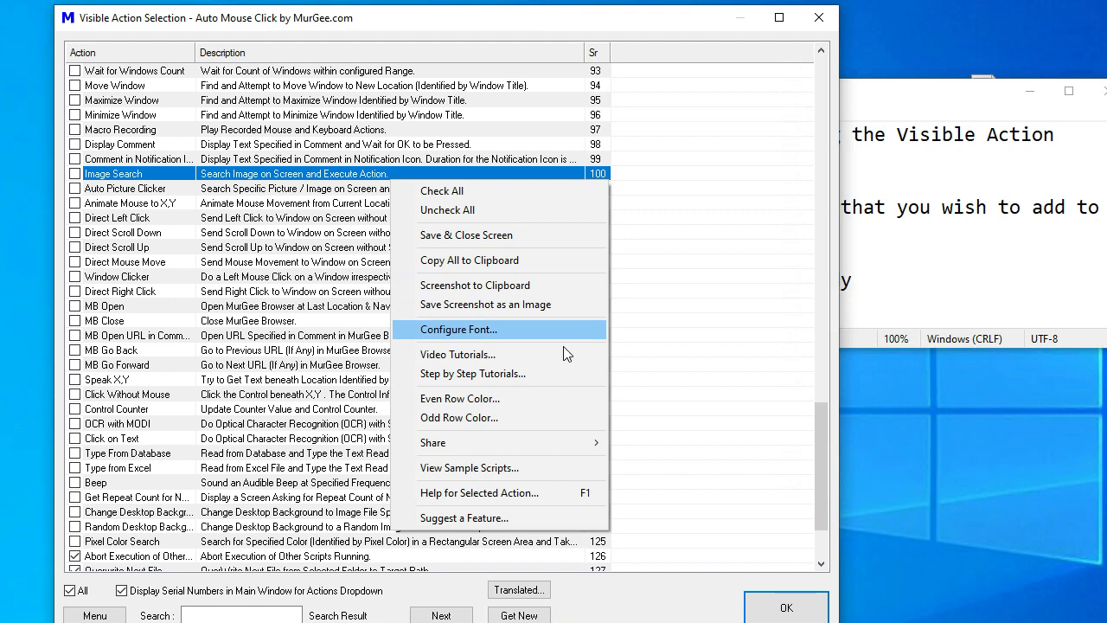
left_click(555, 398)
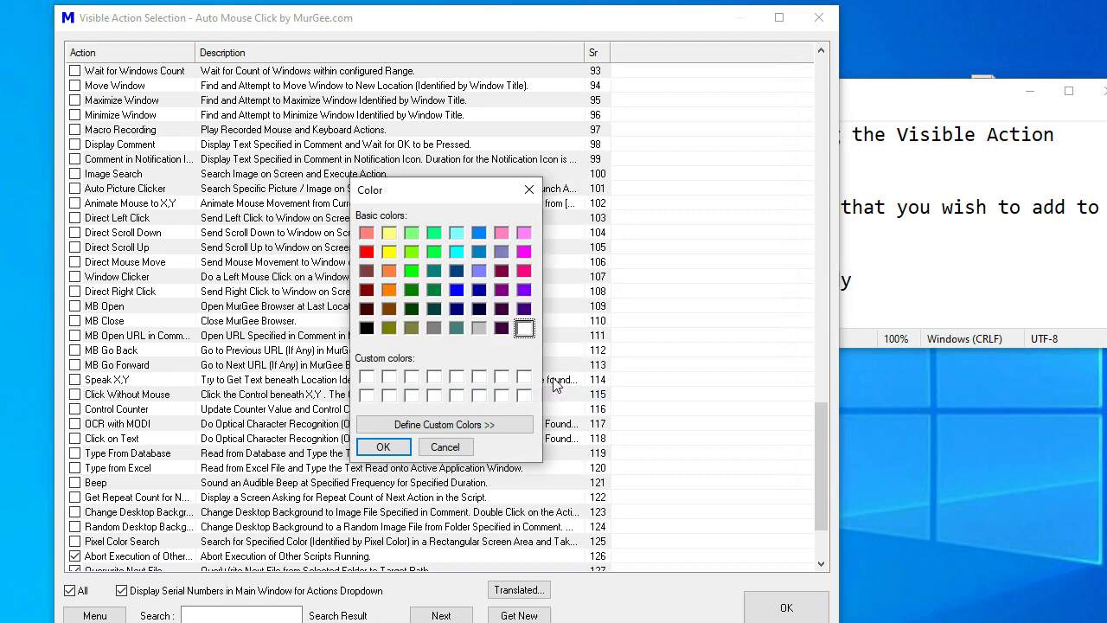
left_click(391, 446)
- Set the even row color of the action list to bright green
right_click(339, 202)
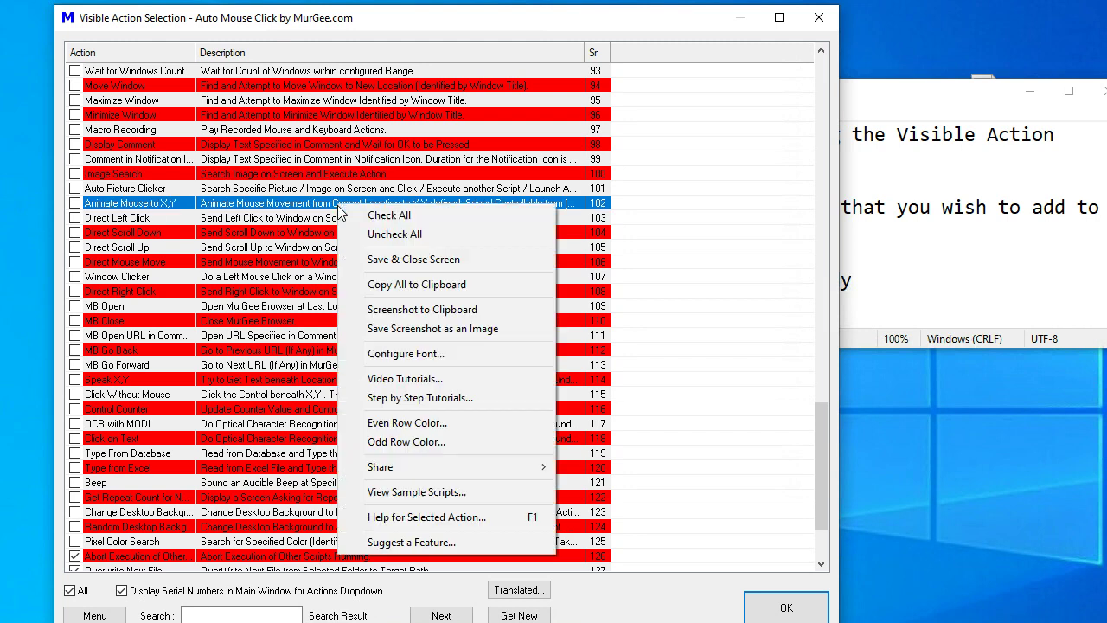
left_click(447, 420)
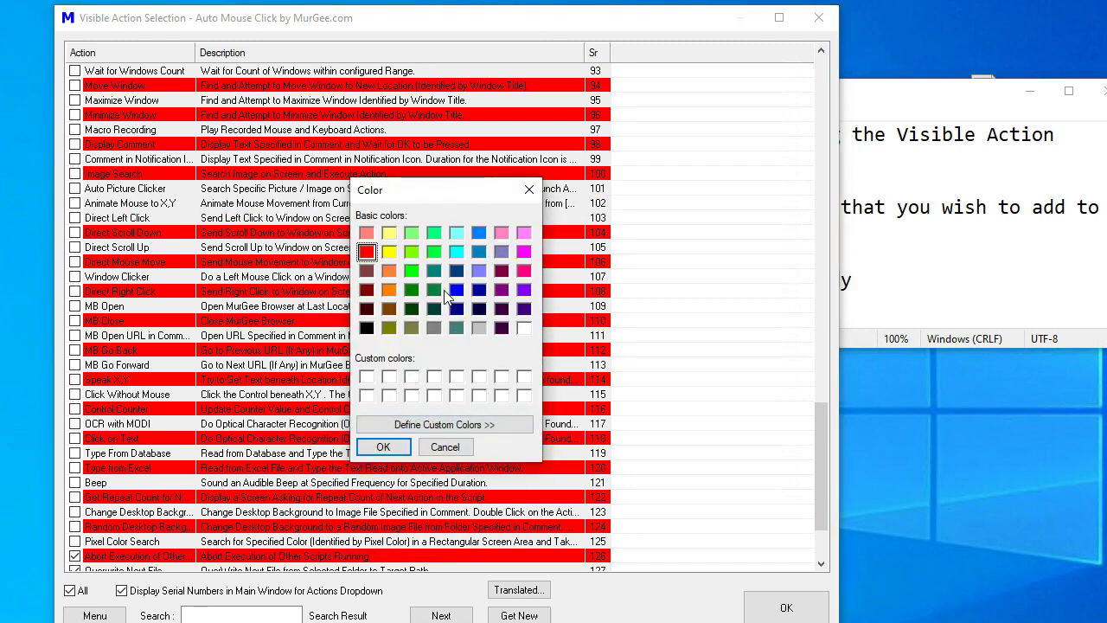
left_click(412, 273)
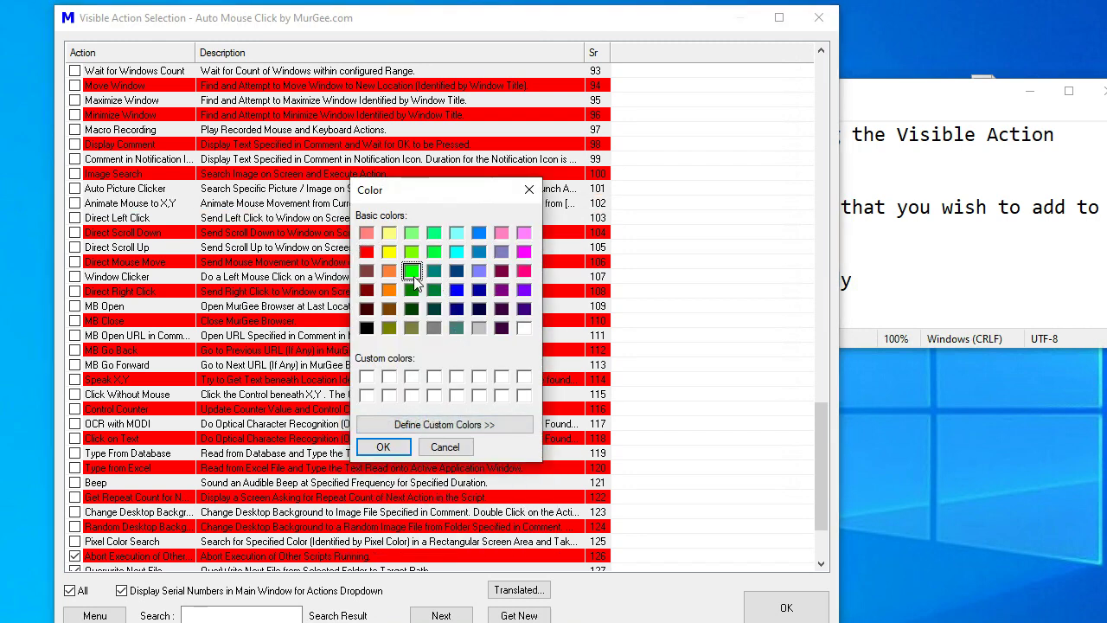
left_click(383, 446)
- Return to the Notepad note and add the paragraph "You can even Modify Colors of Visible Action Screen"
left_click(907, 286)
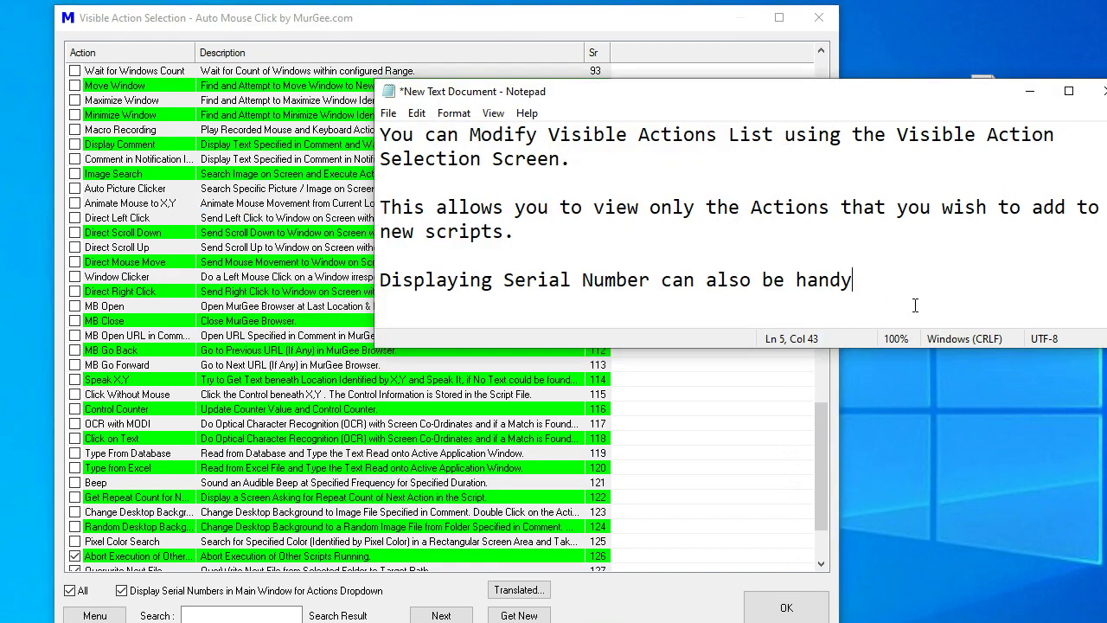
key("Return")
type("You can even Modify Colors of")
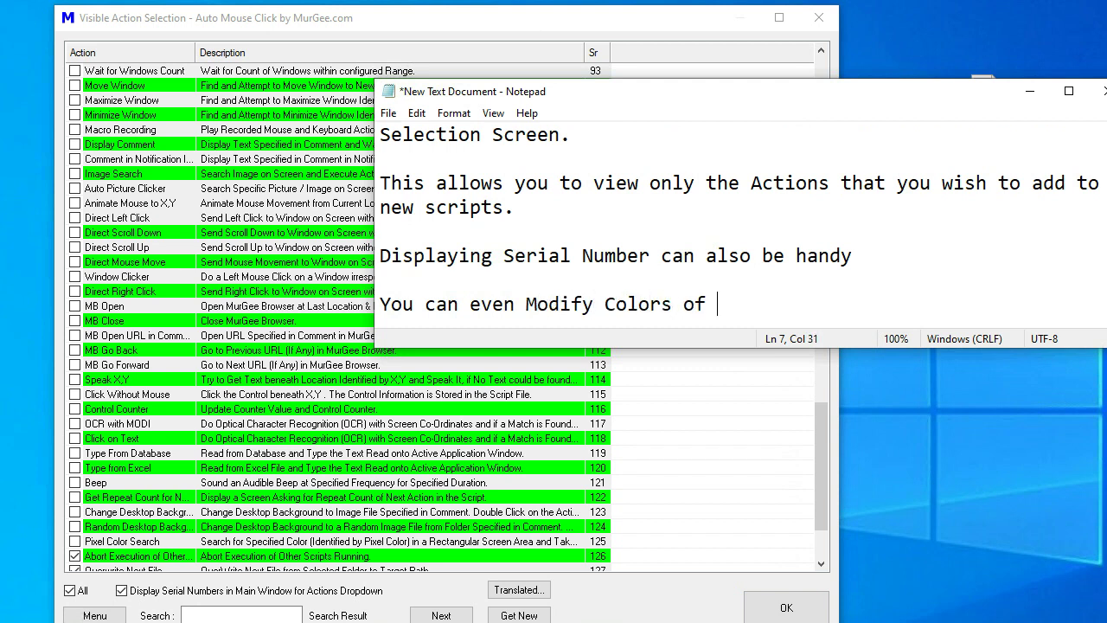
type(" Visible ")
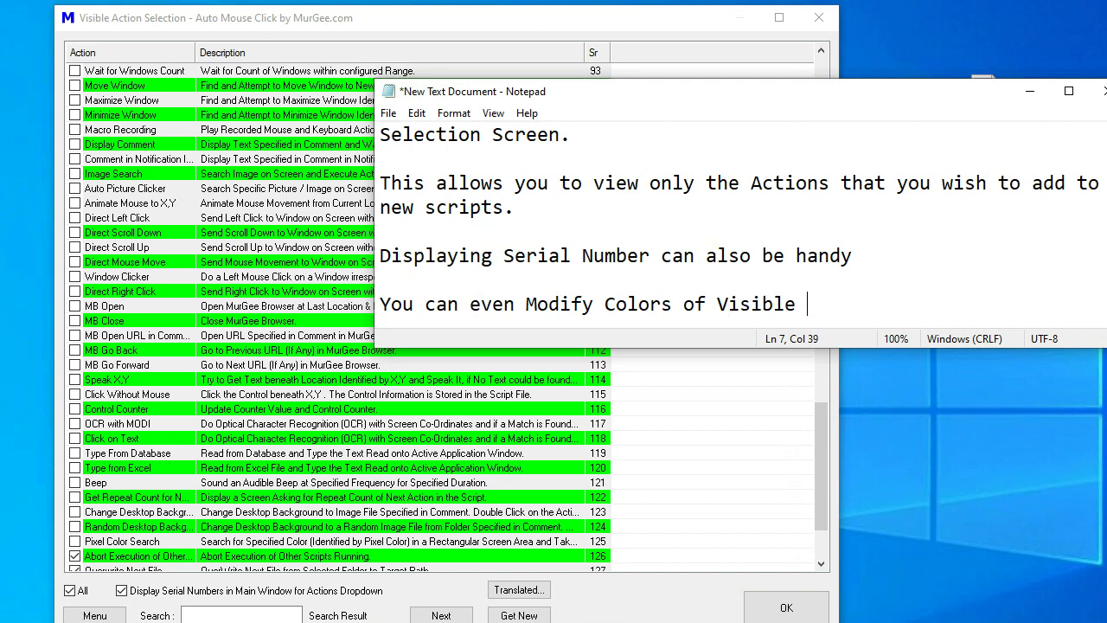
type("Action Screen")
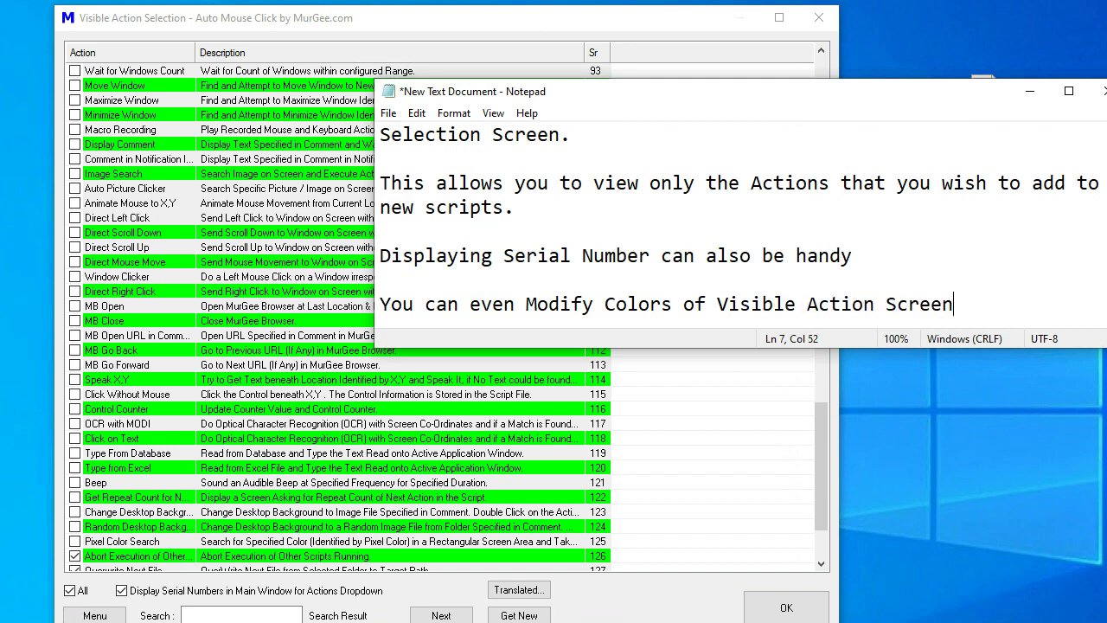
key("Return")
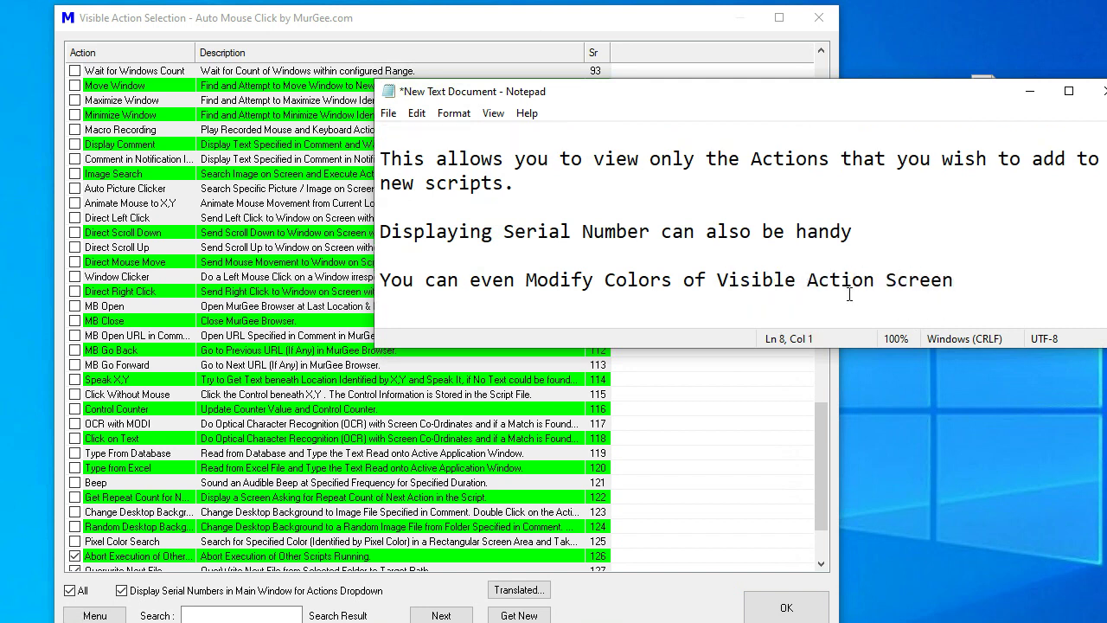
- Add the paragraph "Searching for Required Action can also be done" to the Notepad note
left_click(432, 423)
left_click(966, 308)
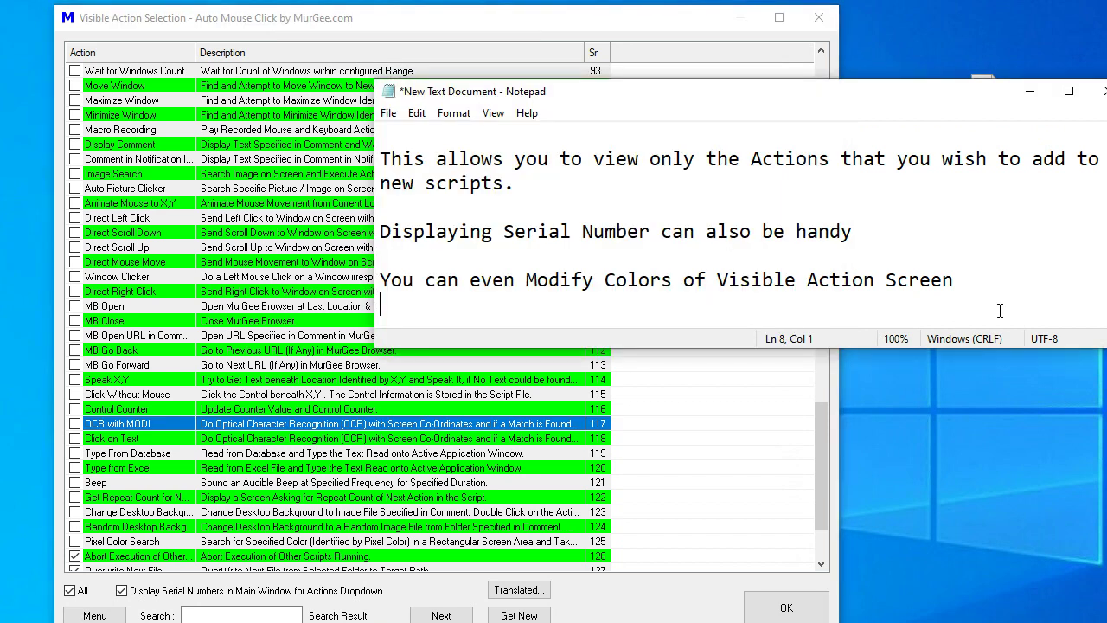
key("Return")
type("Sea")
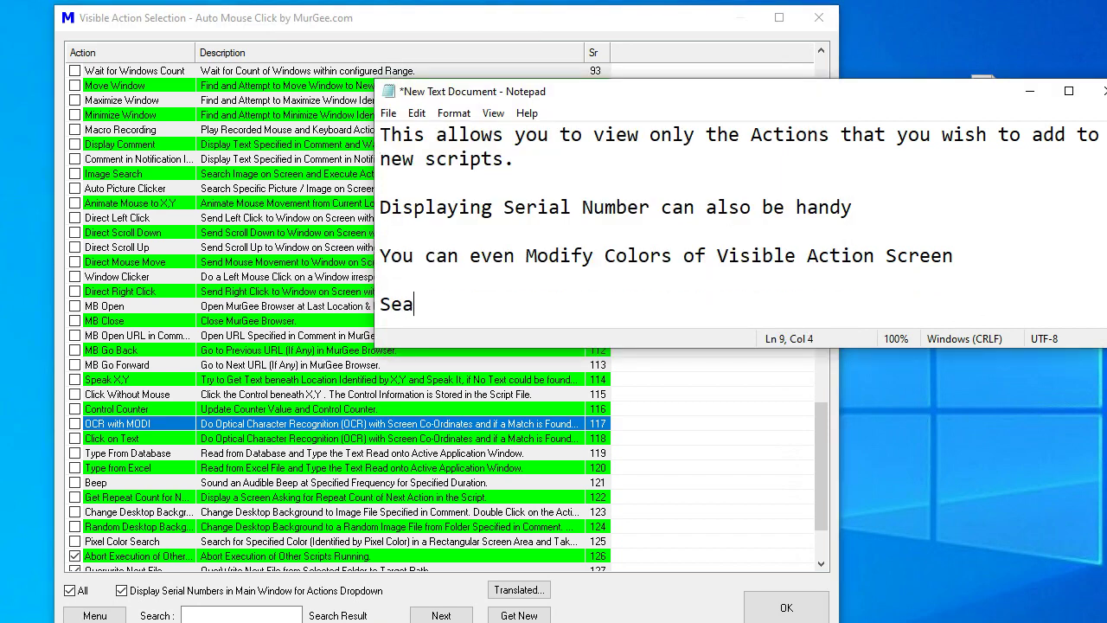
type("rching for")
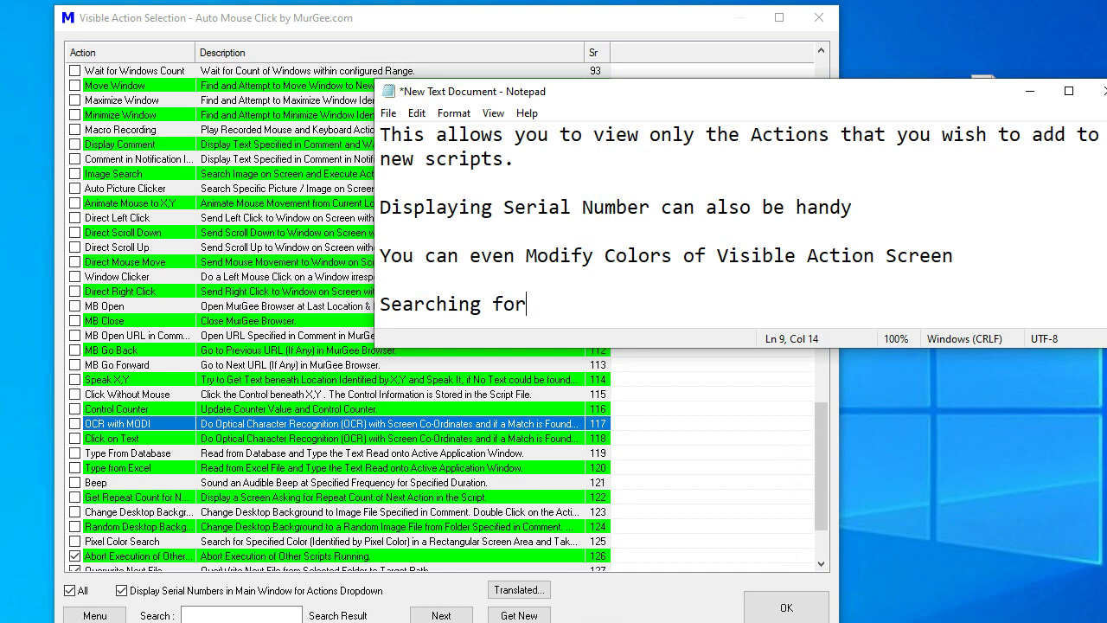
type(" Required")
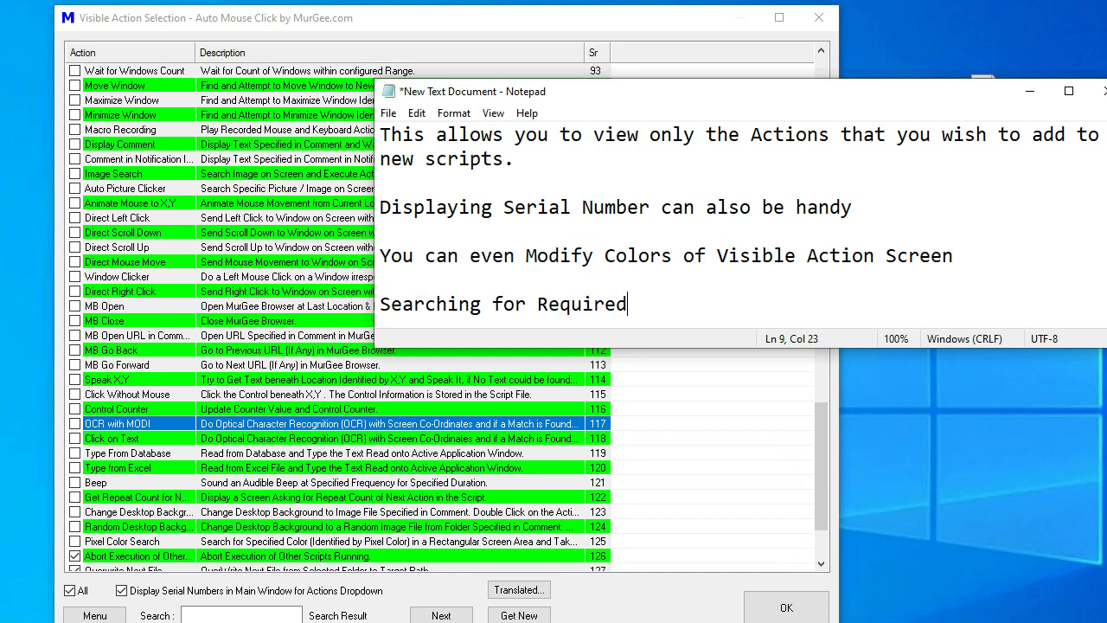
type(" Action can")
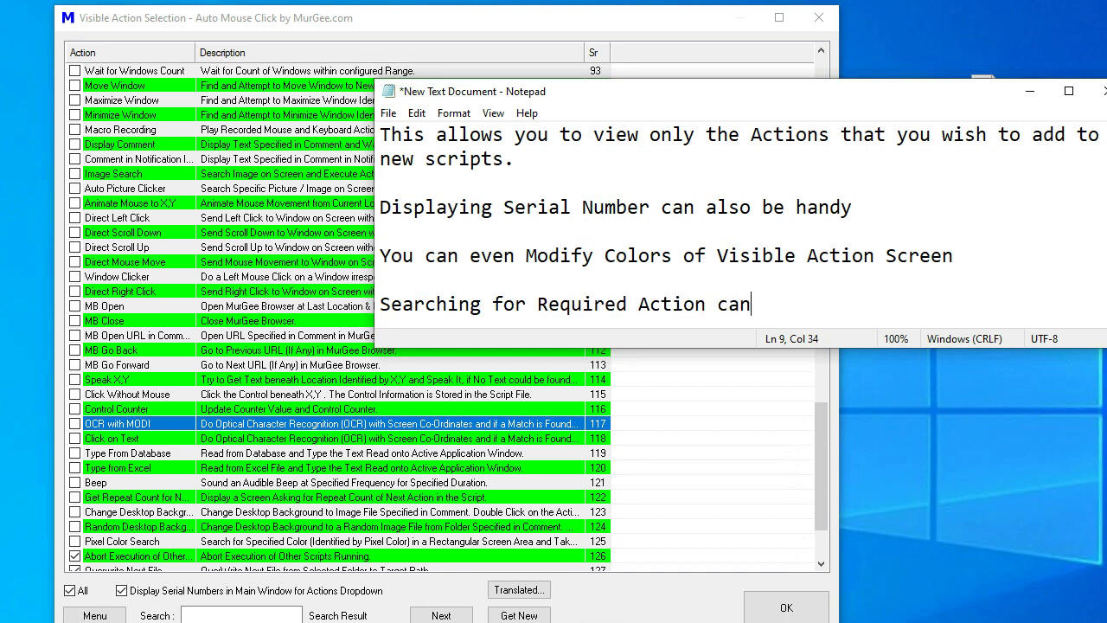
type(" also be done")
key("Return")
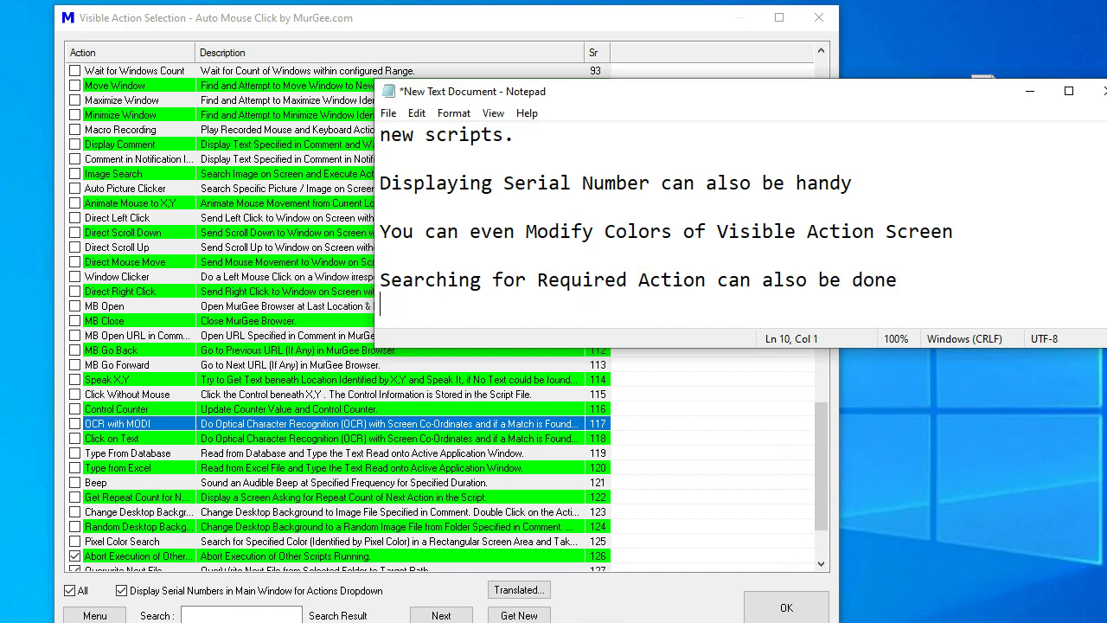
- In the Visible Action Selection screen, uncheck all actions, then search for "Left" and check the Left Click action
left_click(81, 591)
left_click(199, 612)
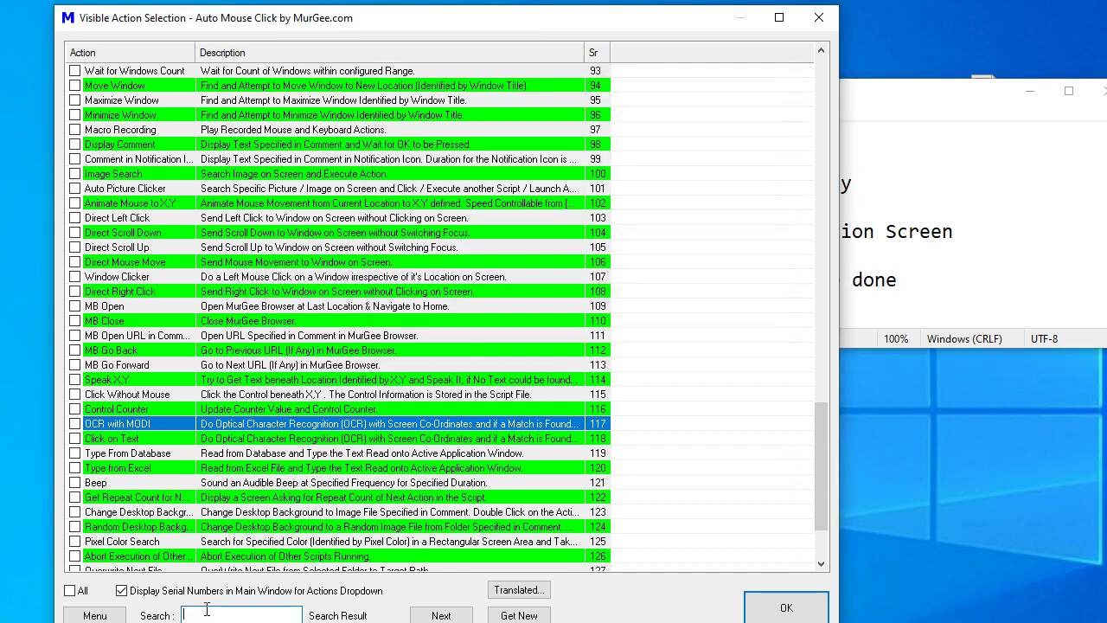
type("Left")
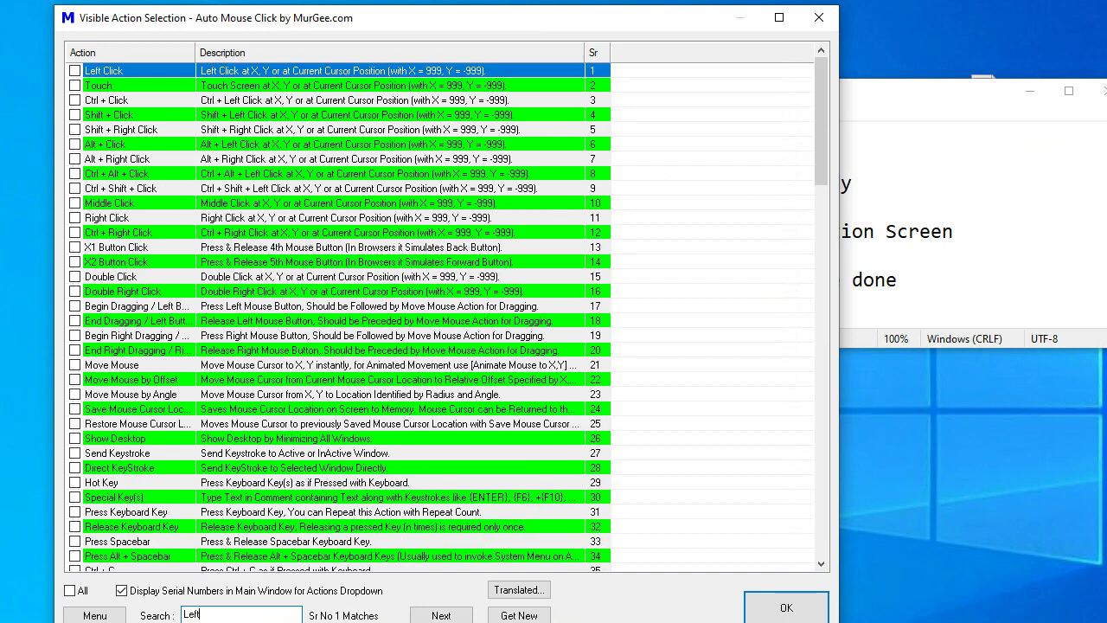
left_click(74, 71)
- Search for "Right", step through the matches to the plain Right Click action and check it
double_click(193, 613)
type("Right")
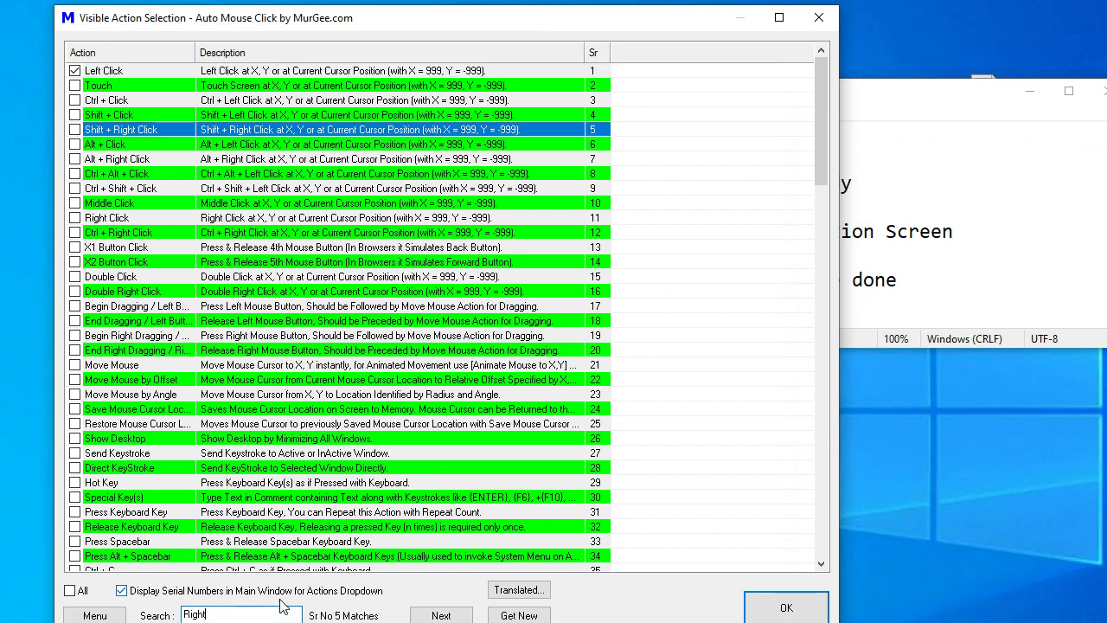
left_click(440, 615)
left_click(441, 614)
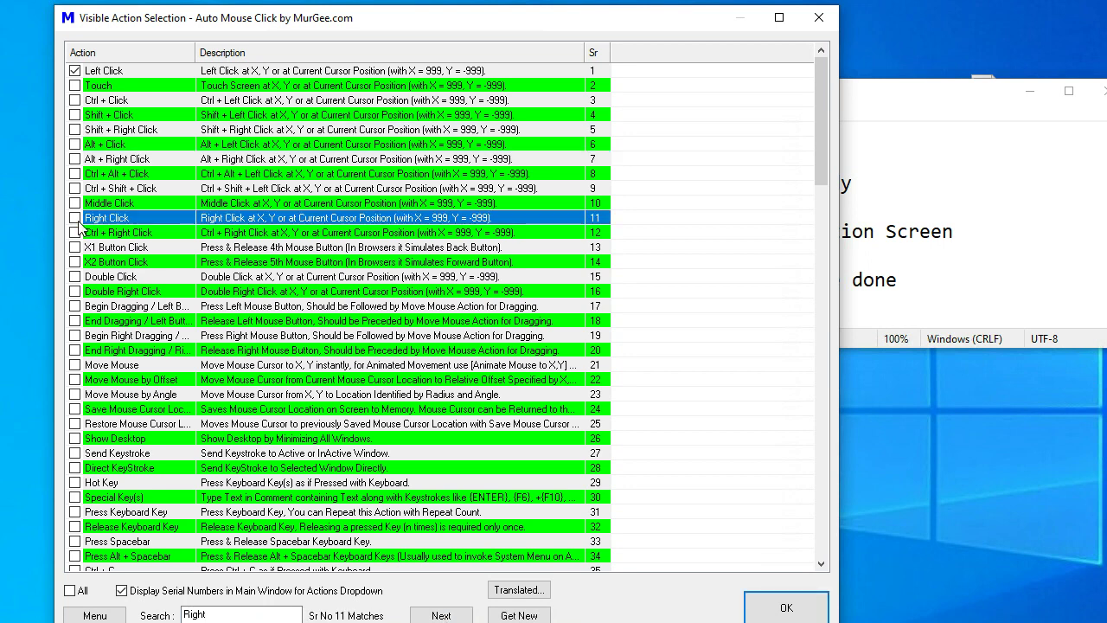
- Search for "Middle", check the Middle Click action and confirm the visible action selection
left_click_drag(230, 616, 152, 615)
type("Mi")
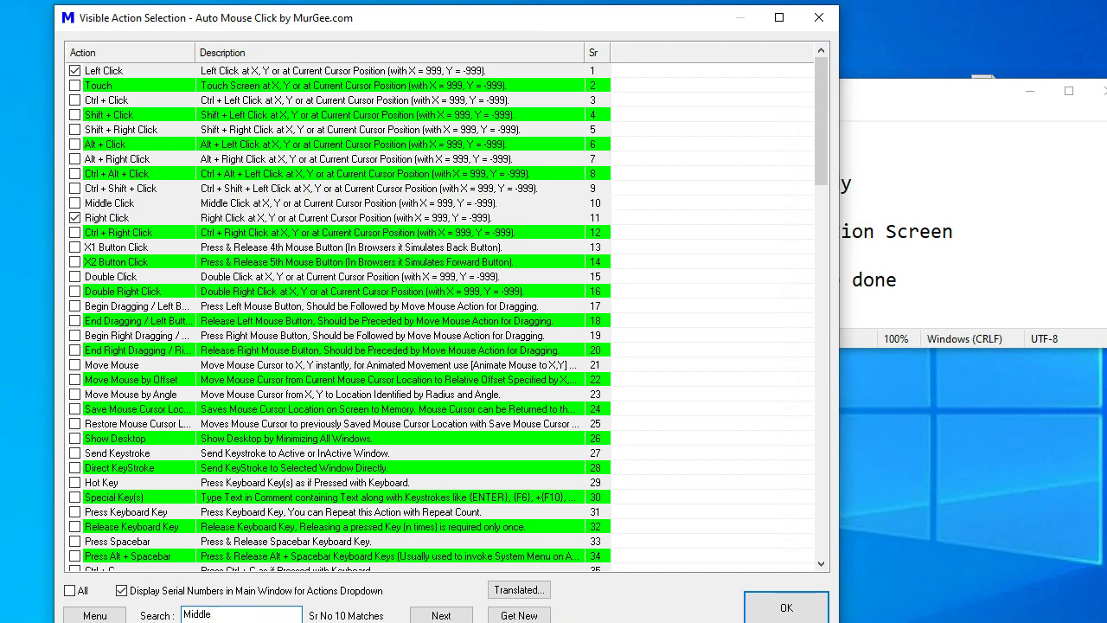
type("ddle")
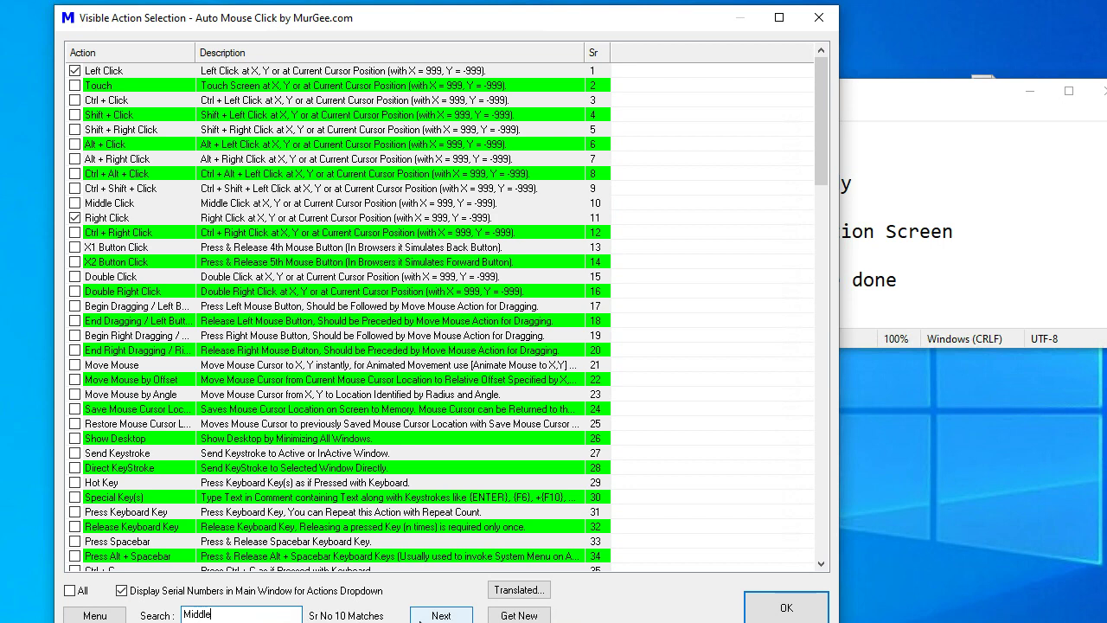
left_click(430, 616)
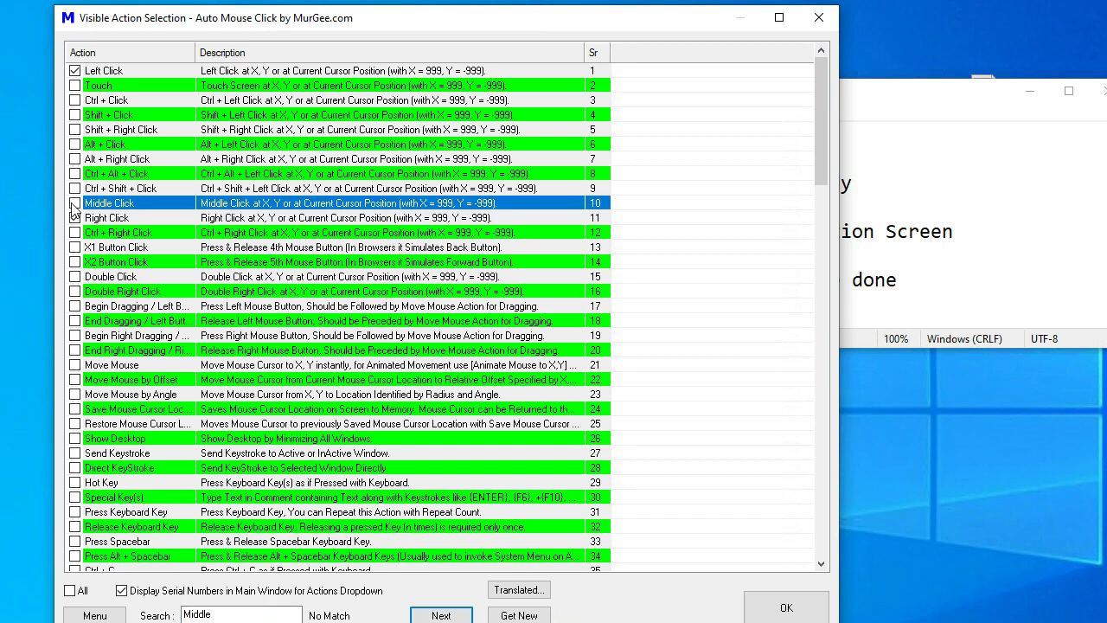
left_click(776, 608)
- Check which action types the main window's Action Type list offers
left_click(320, 127)
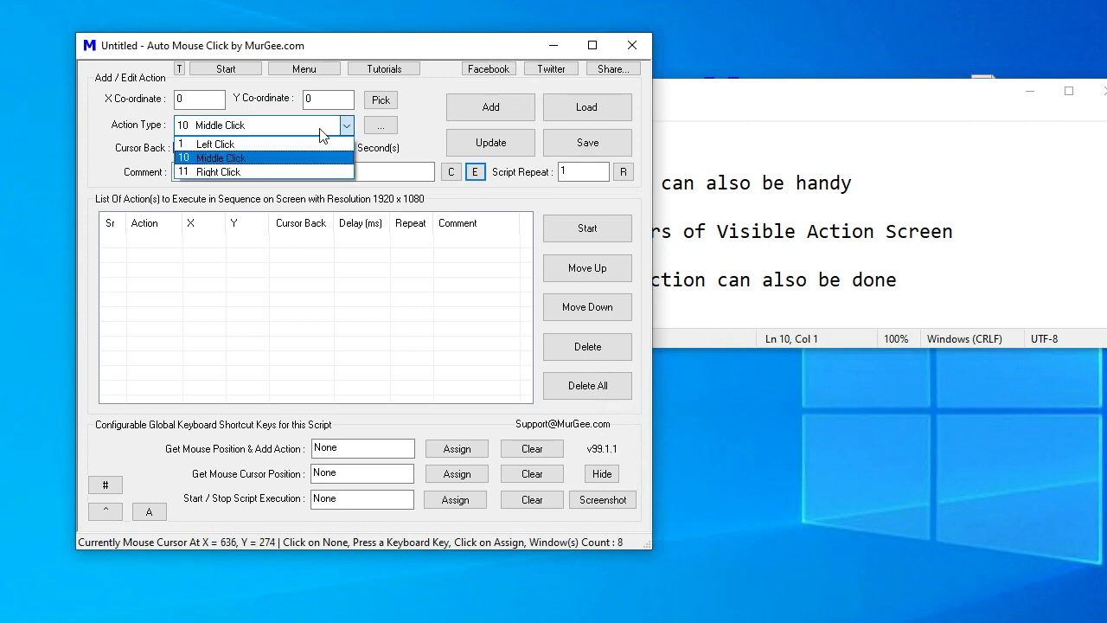
left_click(320, 130)
left_click(319, 130)
left_click(320, 129)
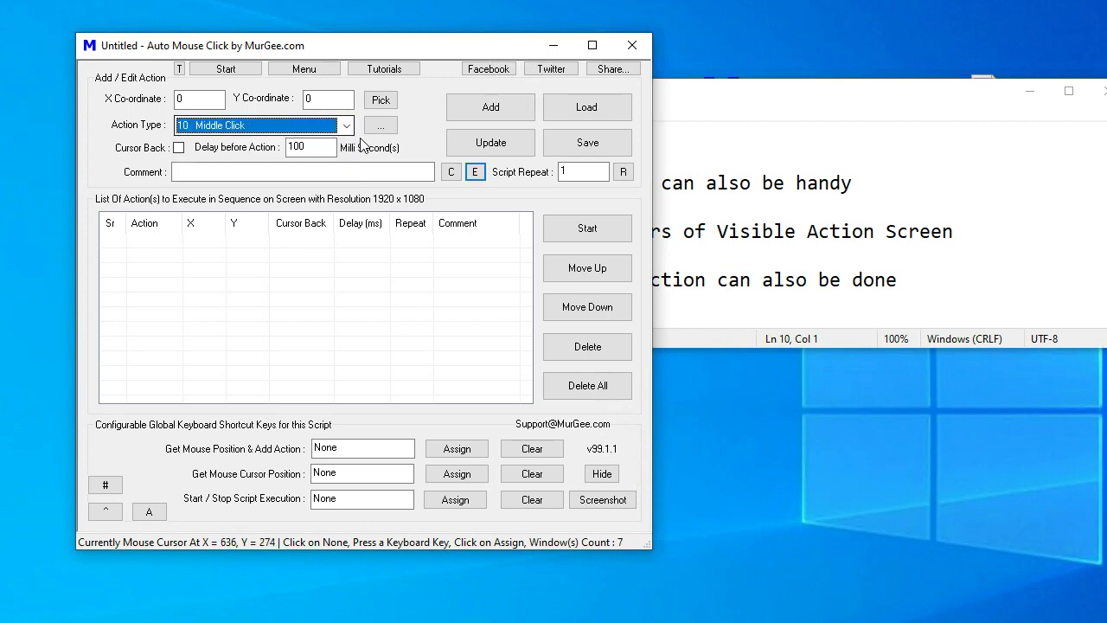
- Add the paragraph "Easy Configuration for New Scripts" to the Notepad note and switch back to Auto Mouse Click
left_click(922, 290)
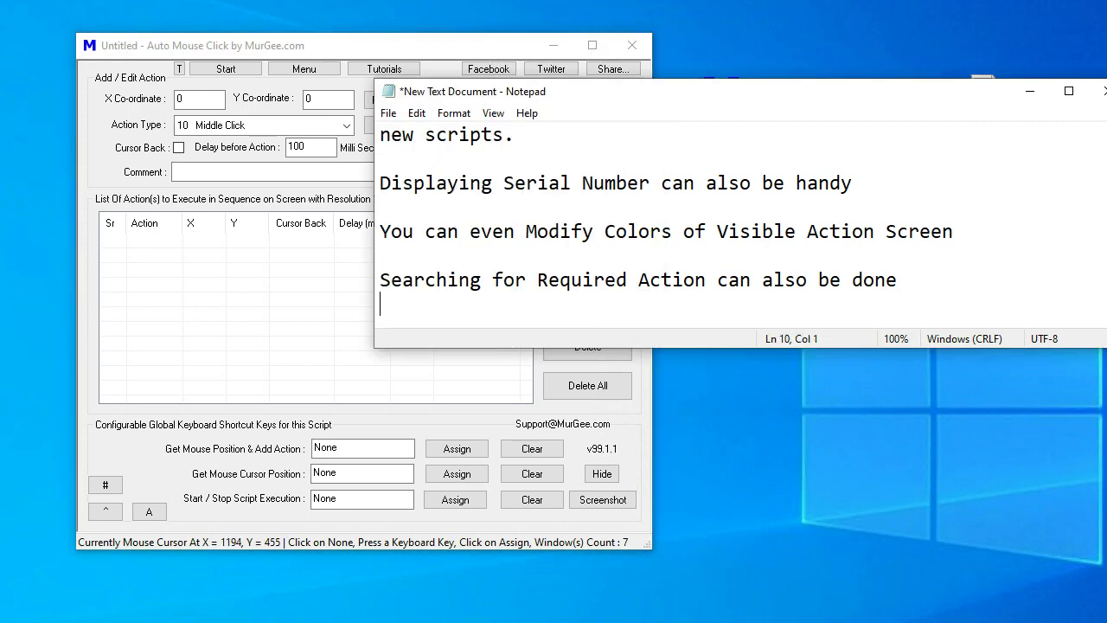
key("Return")
key("Return")
type("Easy Conig")
key("ctrl+shift+Left")
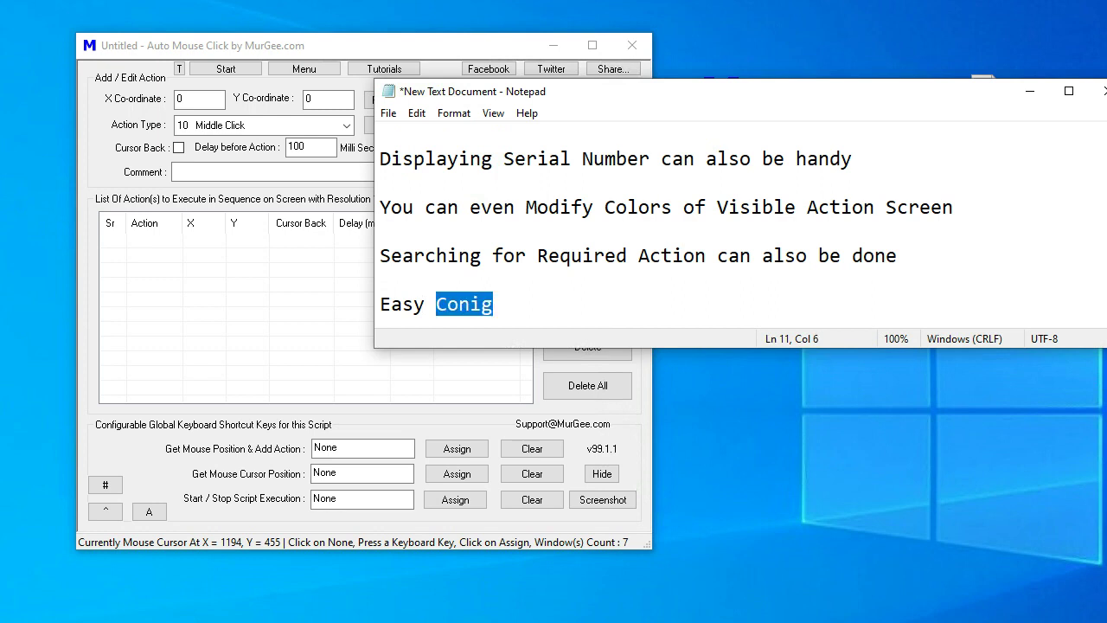
type("Configuration for New Scripts")
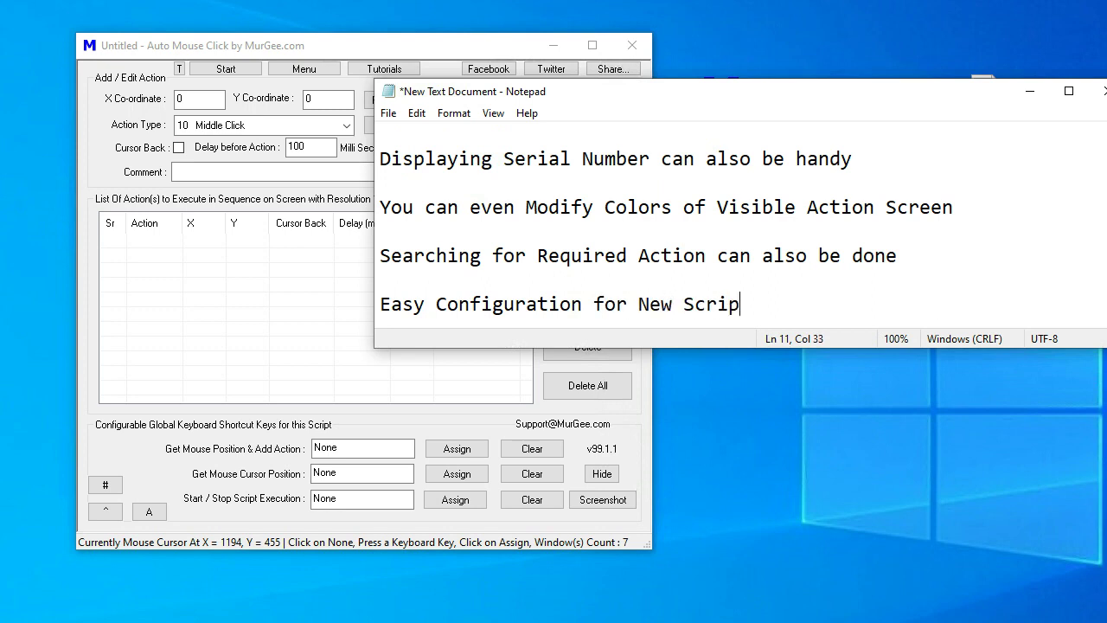
key("Return")
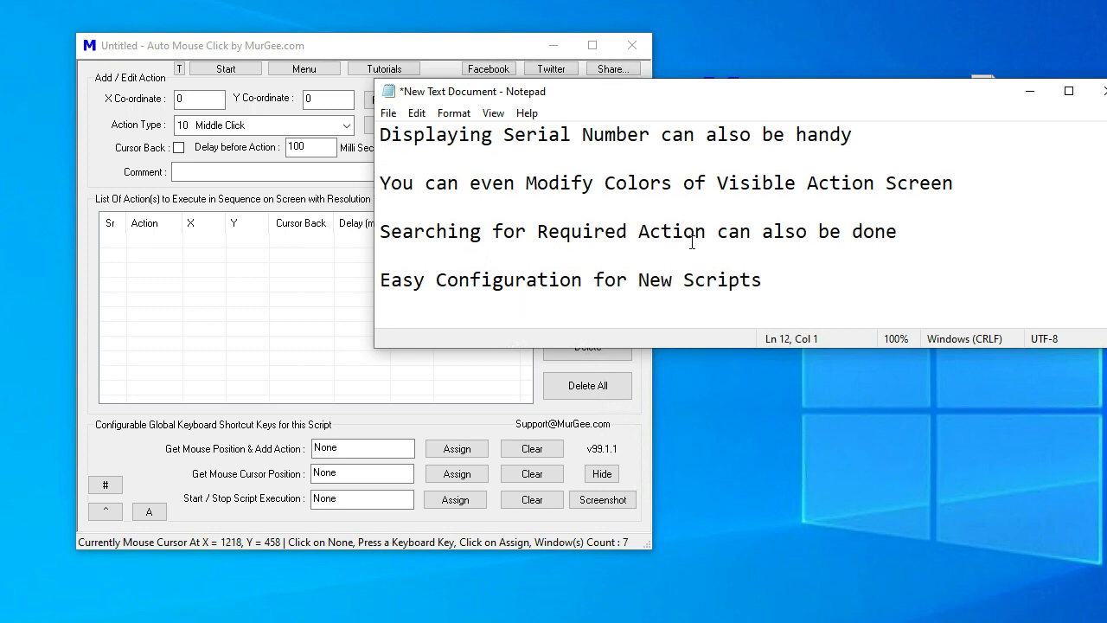
left_click(282, 299)
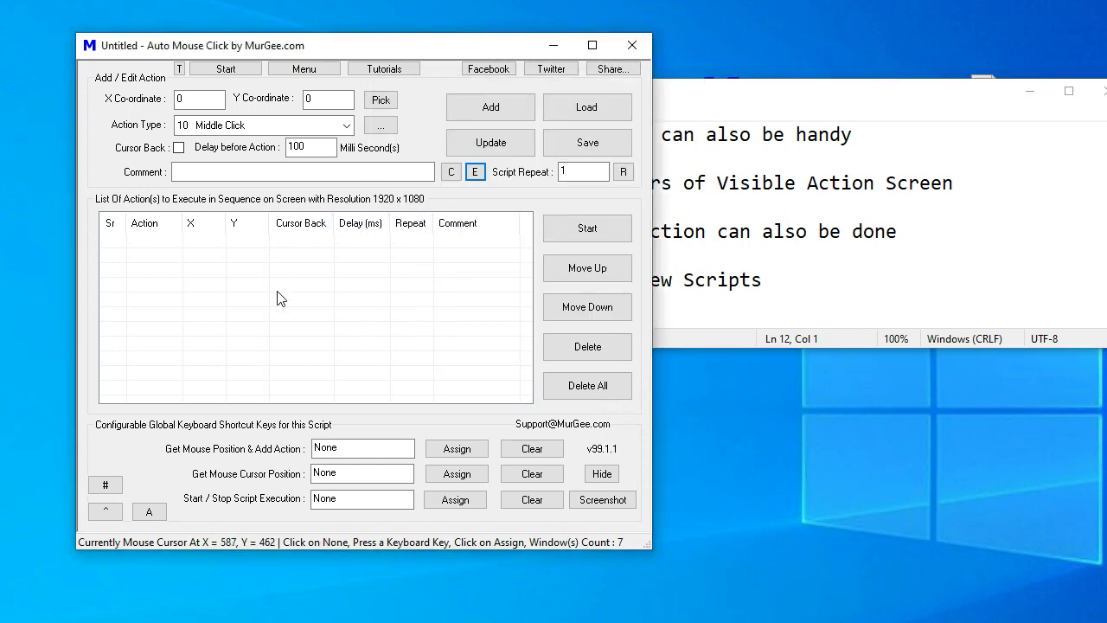
- Open the visible action selection, narrow its window and look through the list of available actions
left_click(381, 125)
left_click_drag(830, 389, 772, 389)
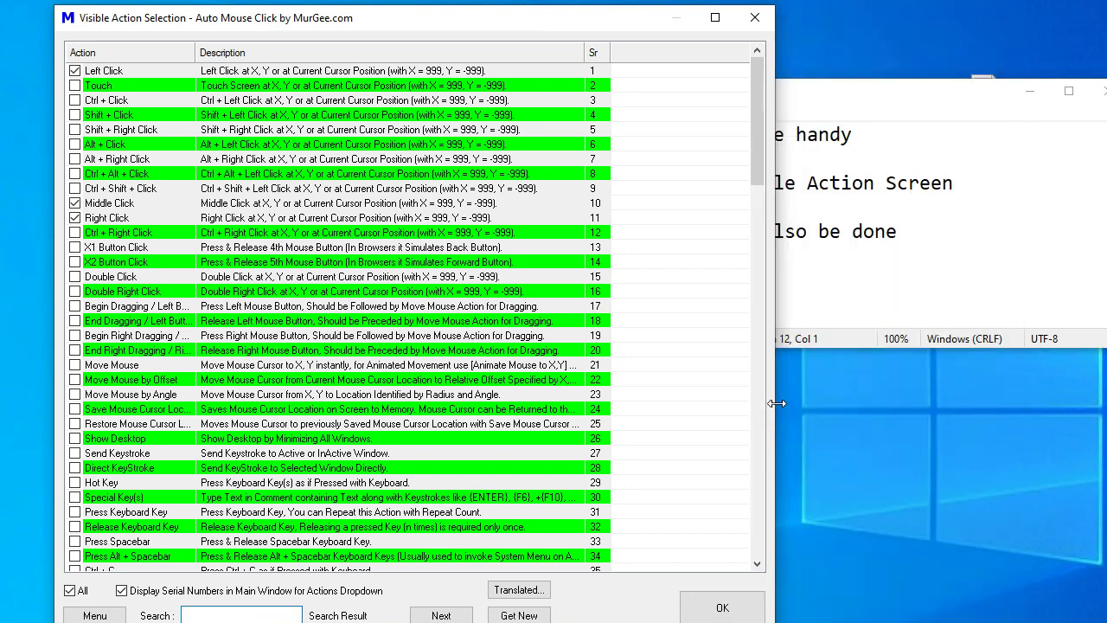
left_click(754, 247)
left_click_drag(753, 244, 726, 213)
scroll(717, 287, "down", 12)
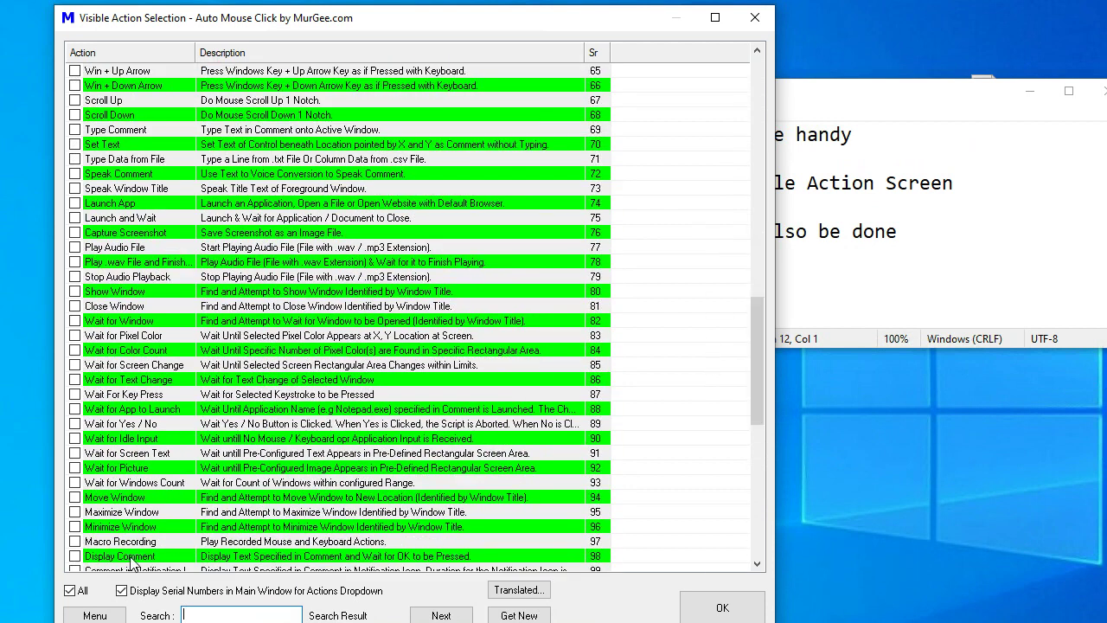
- Open the sample scripts folder from the visible action selection and move its window beside the Notepad note
left_click(117, 614)
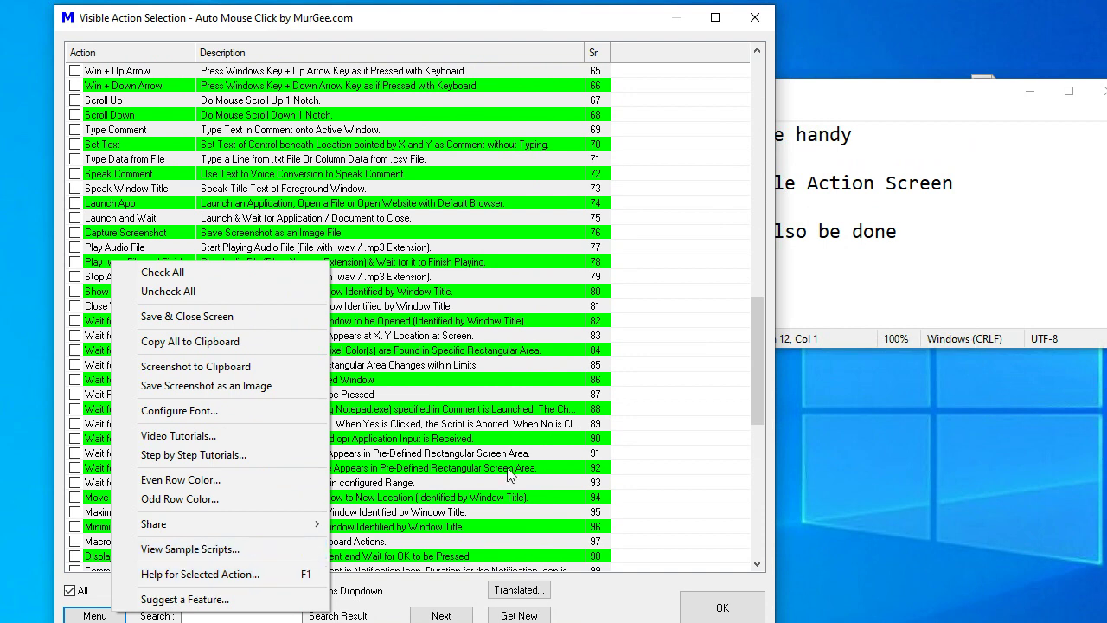
left_click(229, 550)
left_click_drag(896, 60, 325, 74)
- Add the paragraph "Click and Right Click Displays Most of the Functionality" below the last line of the Notepad note
left_click(908, 279)
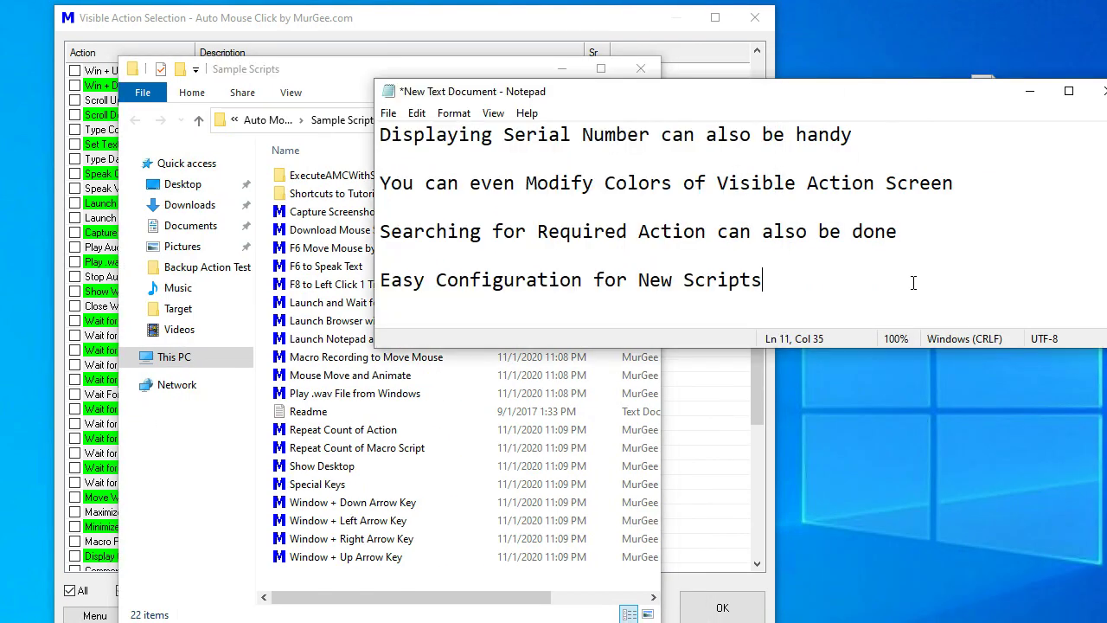
key("Return")
key("Return")
type("Click and Right Click Disp")
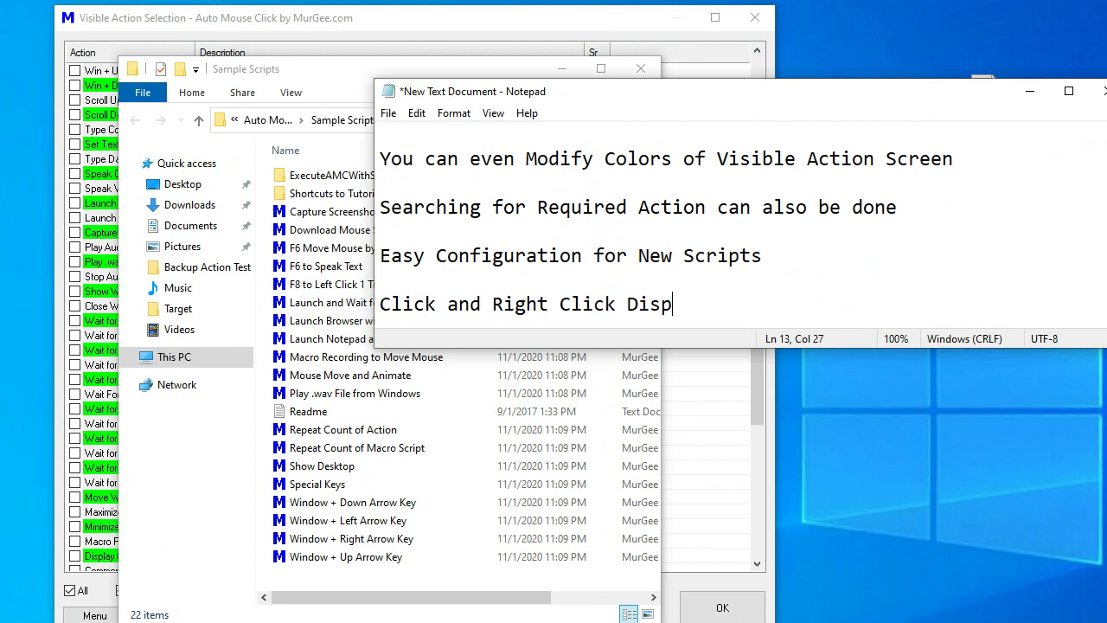
type("lays Most of the Functionality")
key("Return")
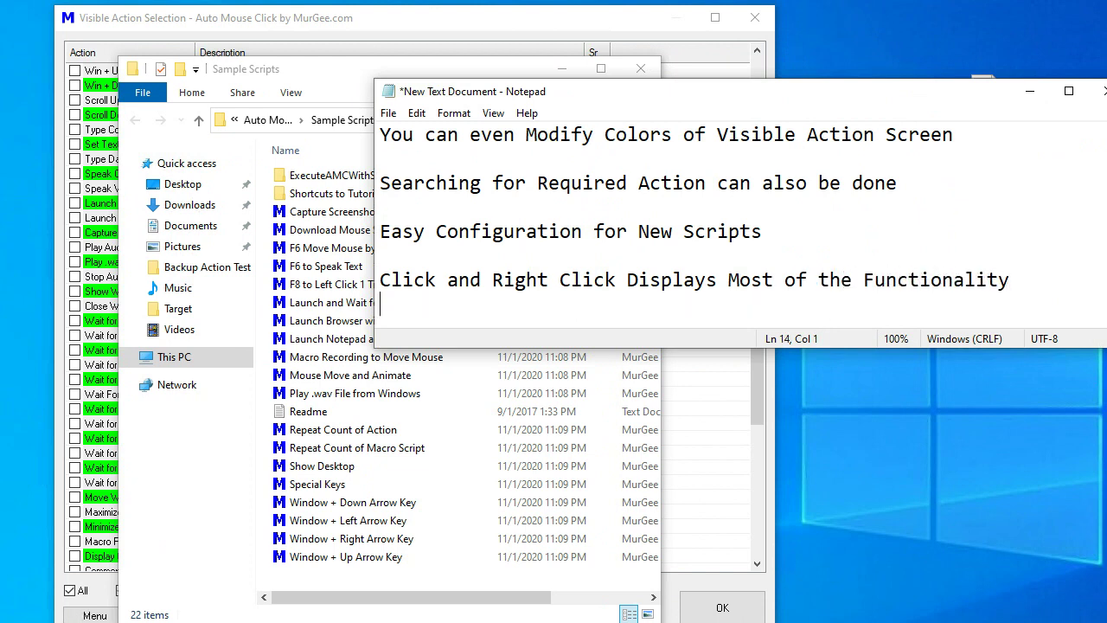
scroll(882, 299, "up", 1)
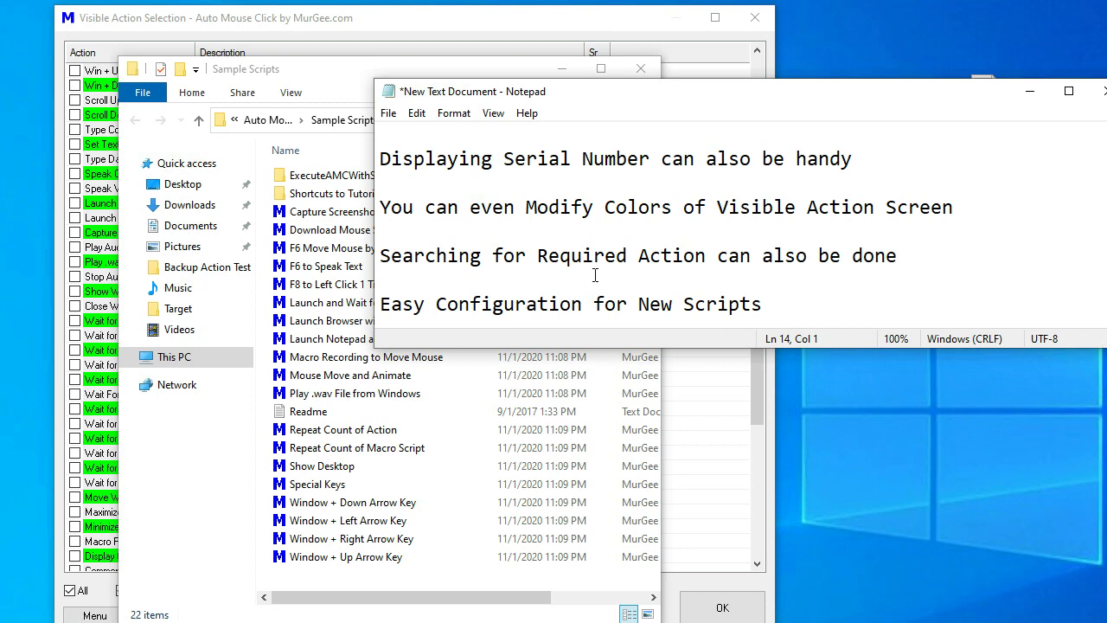
- Close the Sample Scripts folder, switch back to Auto Mouse Click and confirm the visible action selection
left_click(357, 75)
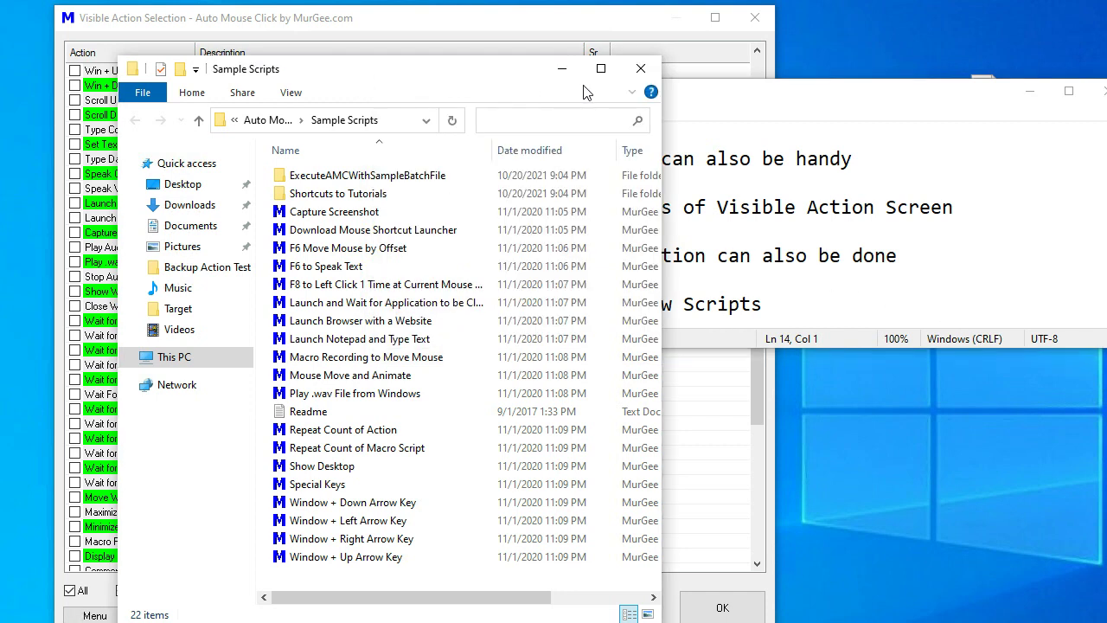
left_click(641, 68)
right_click(251, 202)
left_click(422, 158)
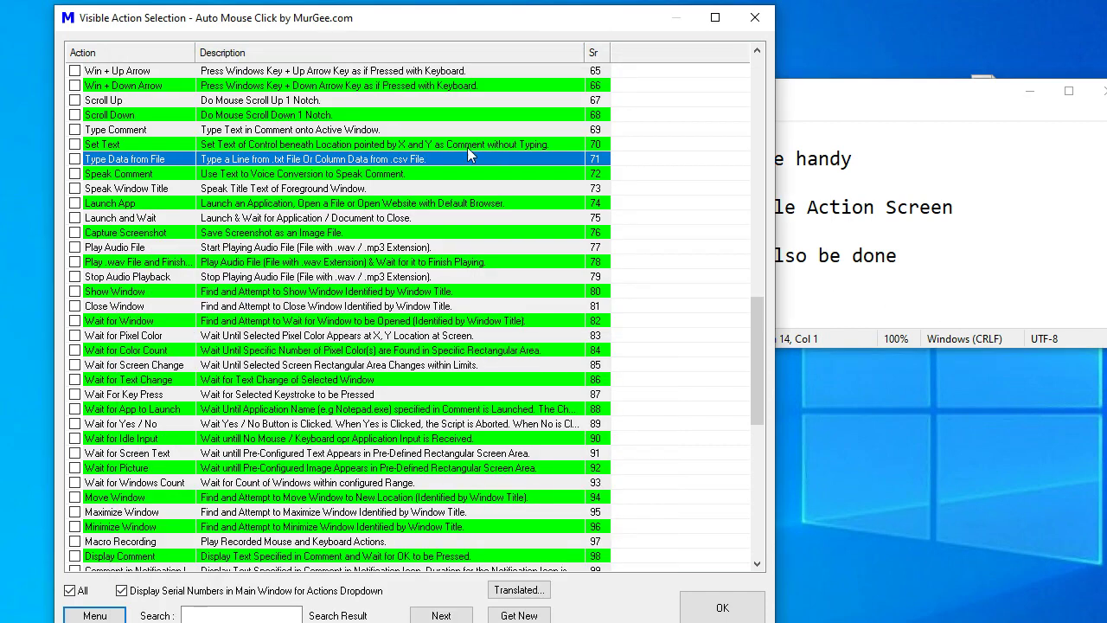
left_click(721, 607)
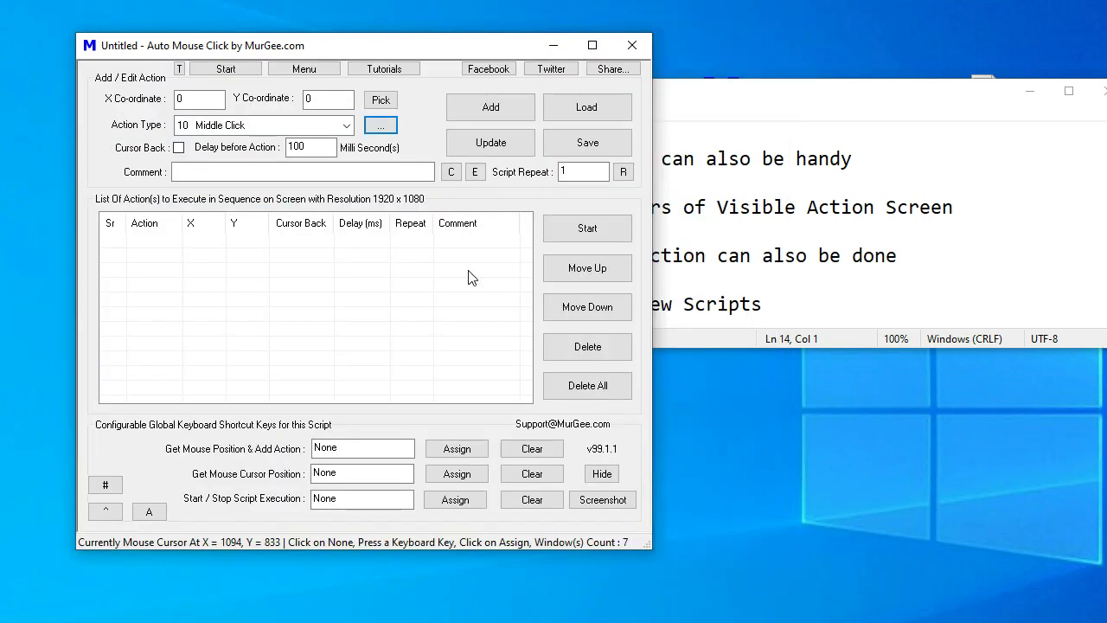
- Check the action types offered in the main window and reopen the visible action selection
left_click(344, 126)
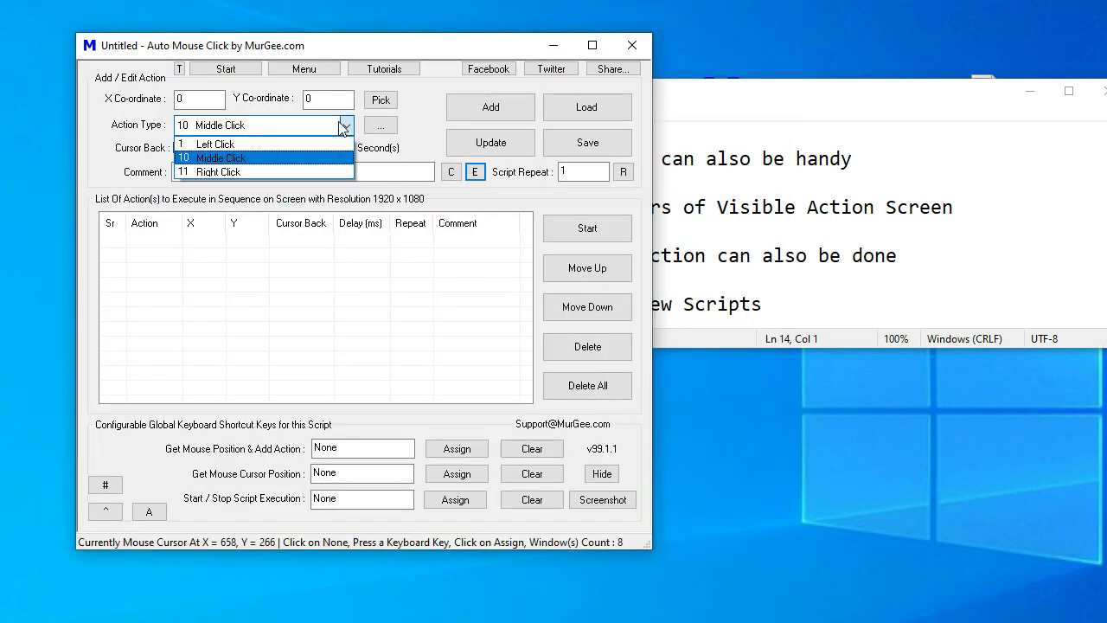
left_click(378, 126)
left_click(379, 127)
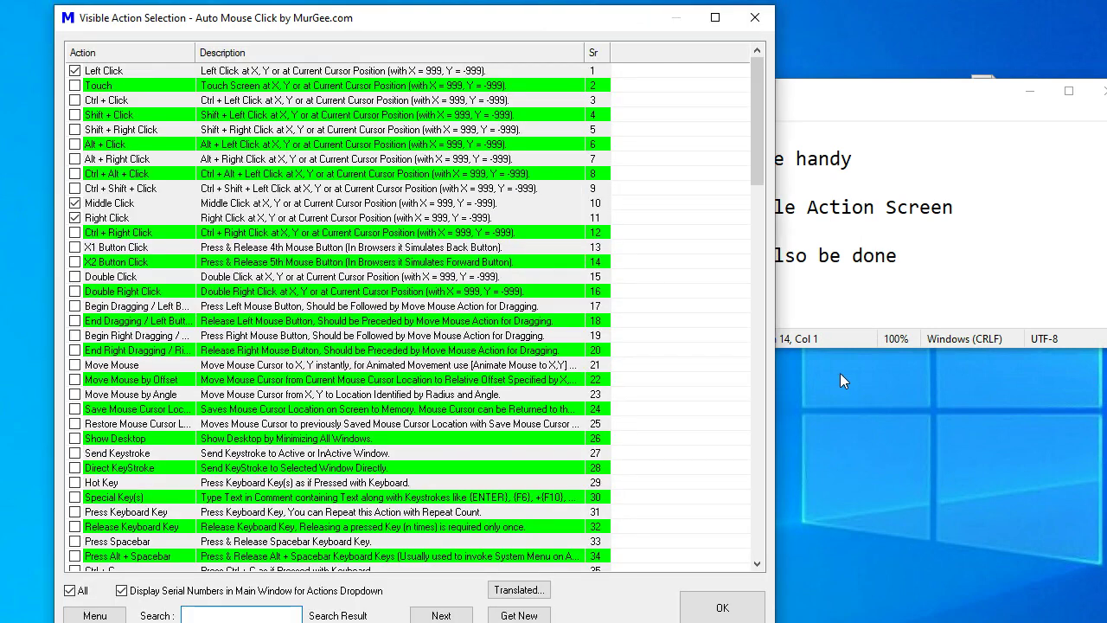